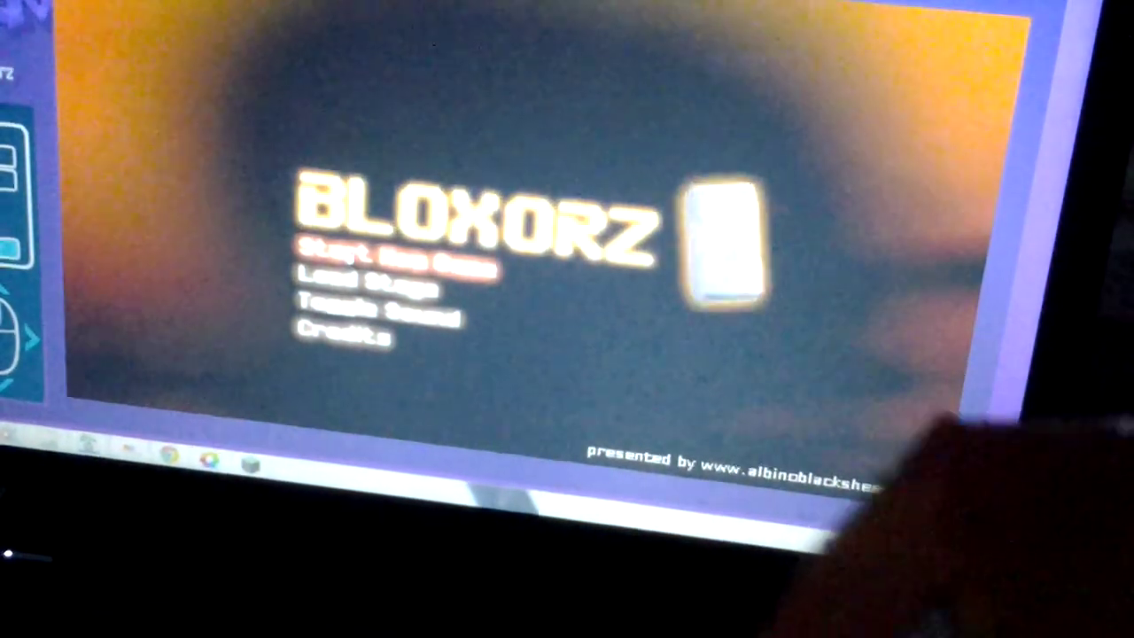
Start a new game, page through instruction pages 1/8 to 8/8, and launch Stage 01
left_click(399, 262)
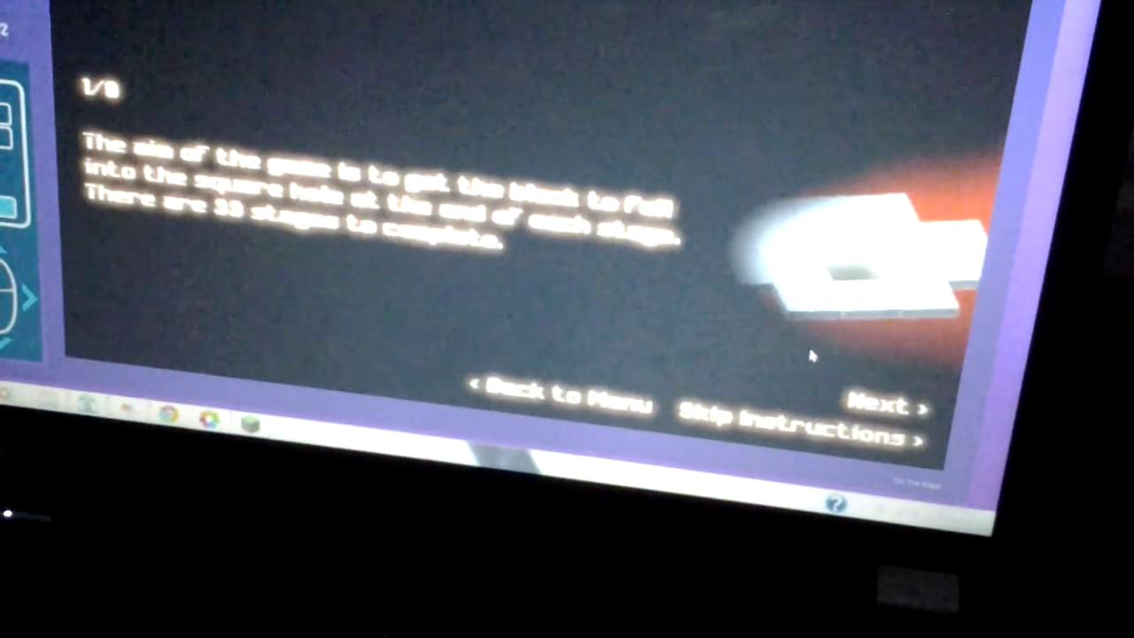
left_click(881, 403)
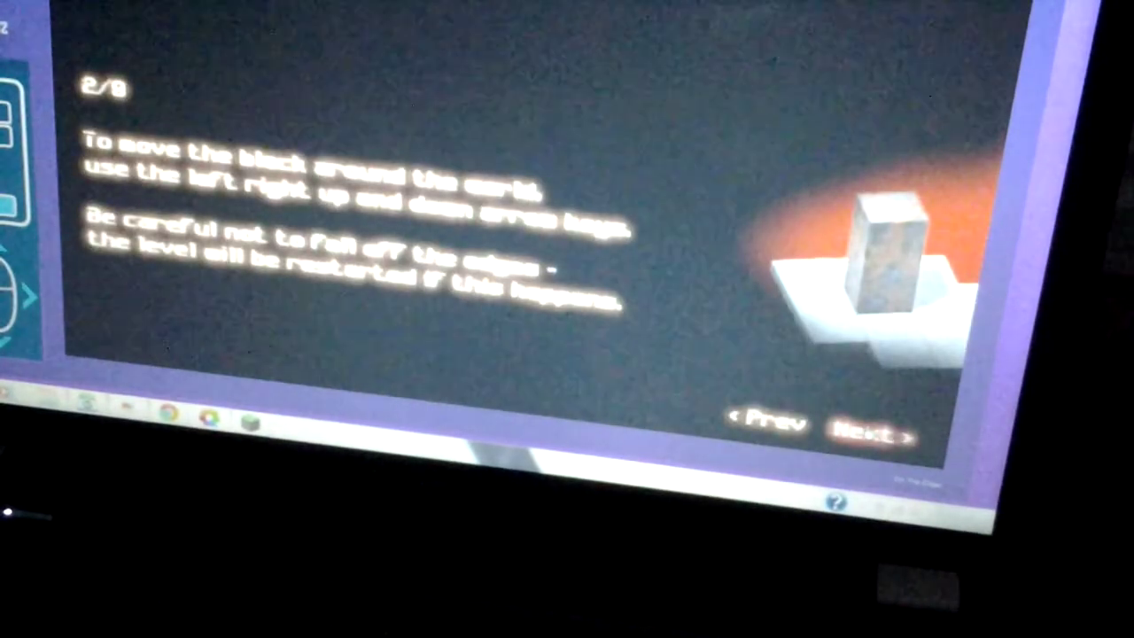
left_click(873, 433)
left_click(872, 433)
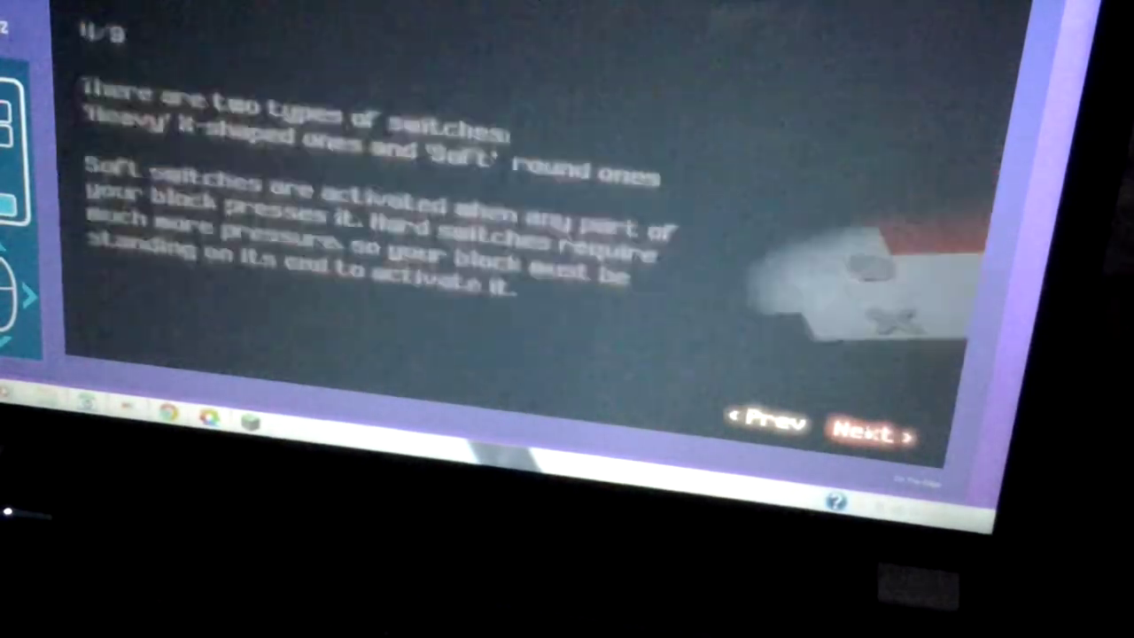
left_click(873, 433)
left_click(866, 432)
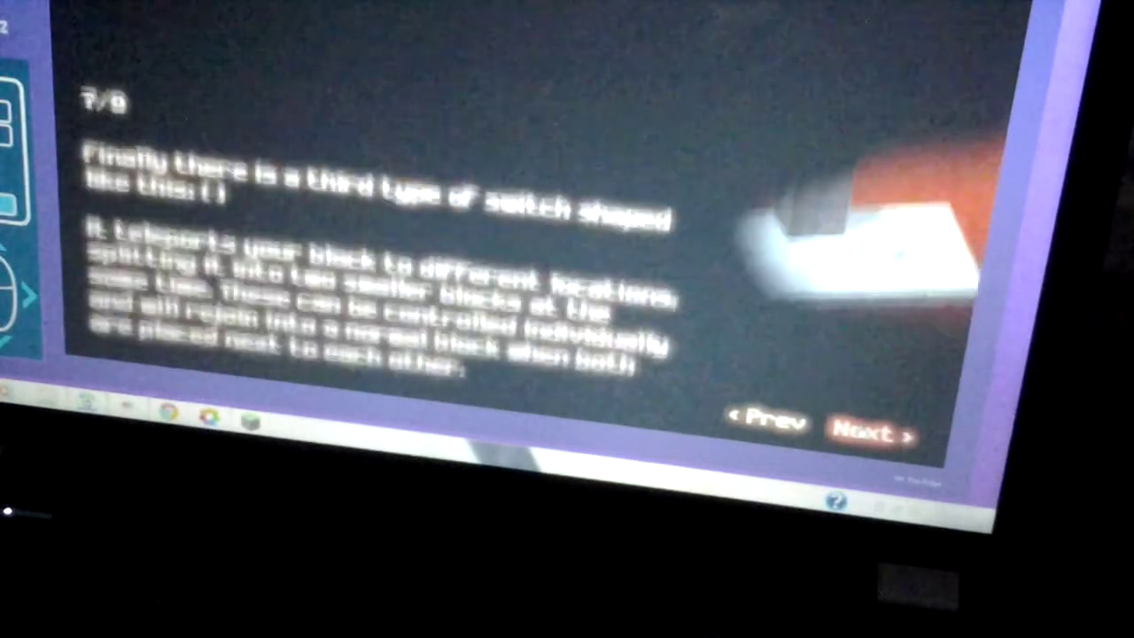
left_click(866, 432)
left_click(863, 427)
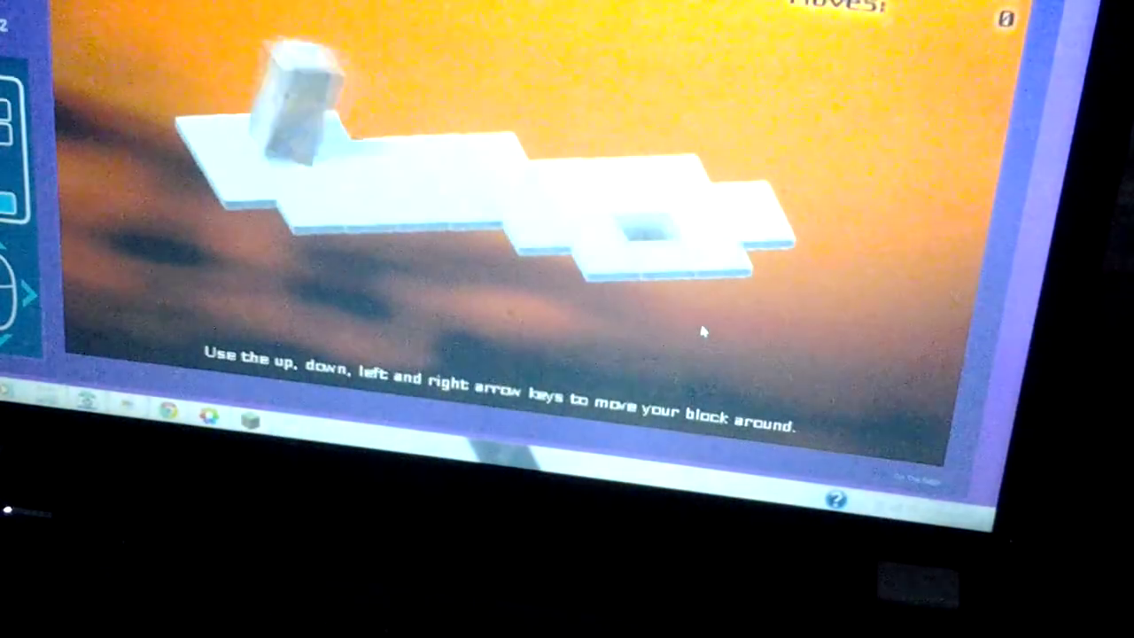
Roll the block right twice and down to drop it into the Stage 01 hole
key("Right")
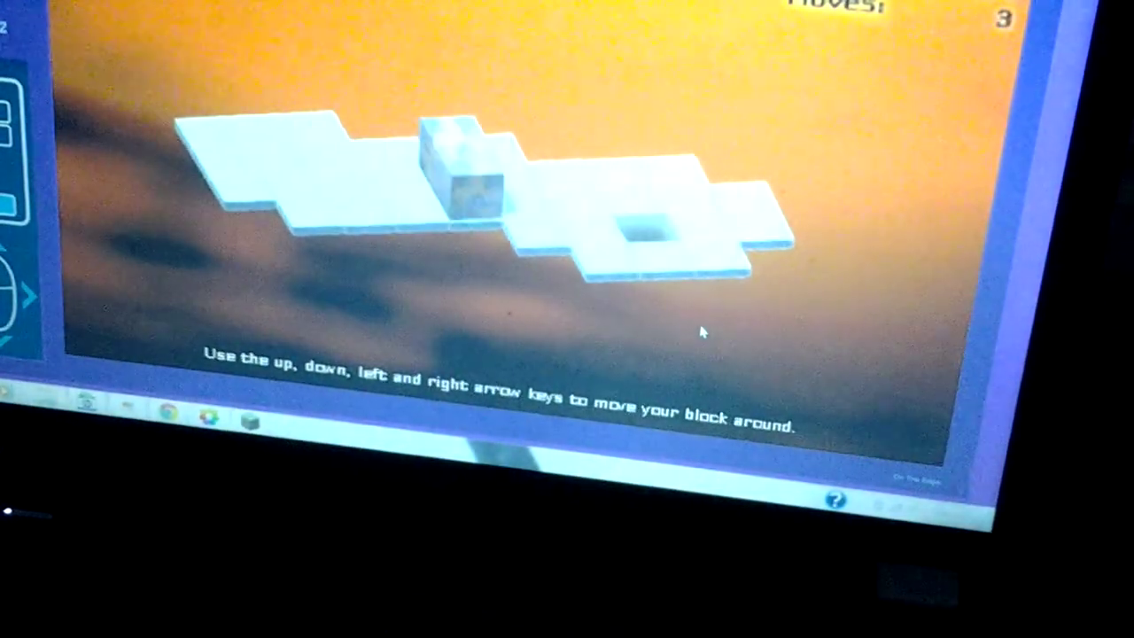
key("Right")
key("Right")
key("Down")
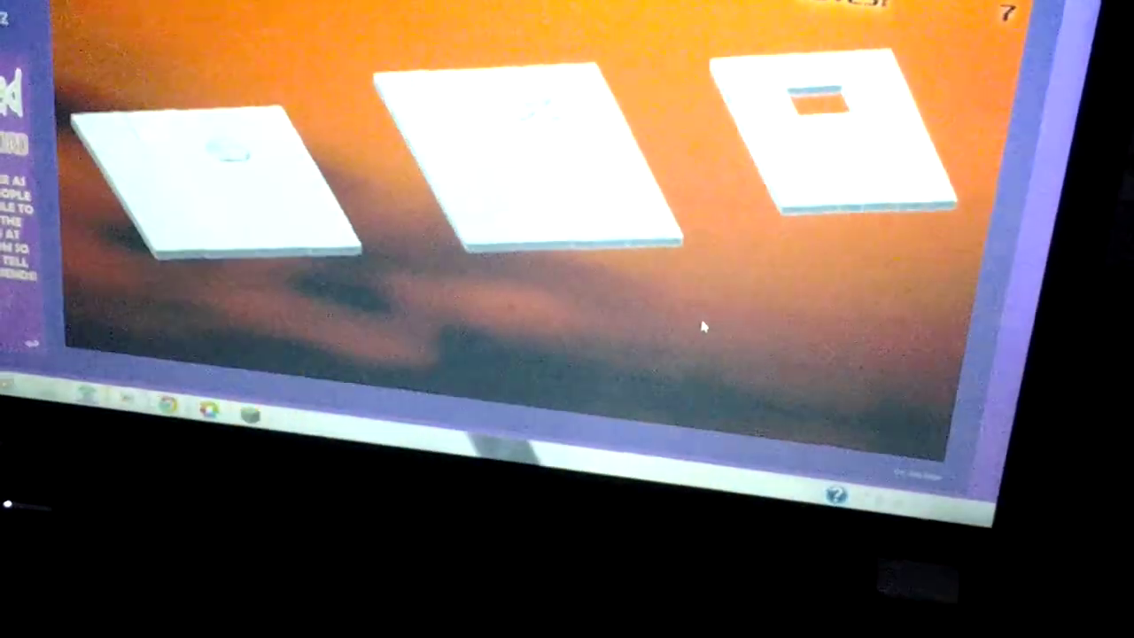
On Stage 02, reach the middle platform and press the X switch to extend the bridge
key("Up")
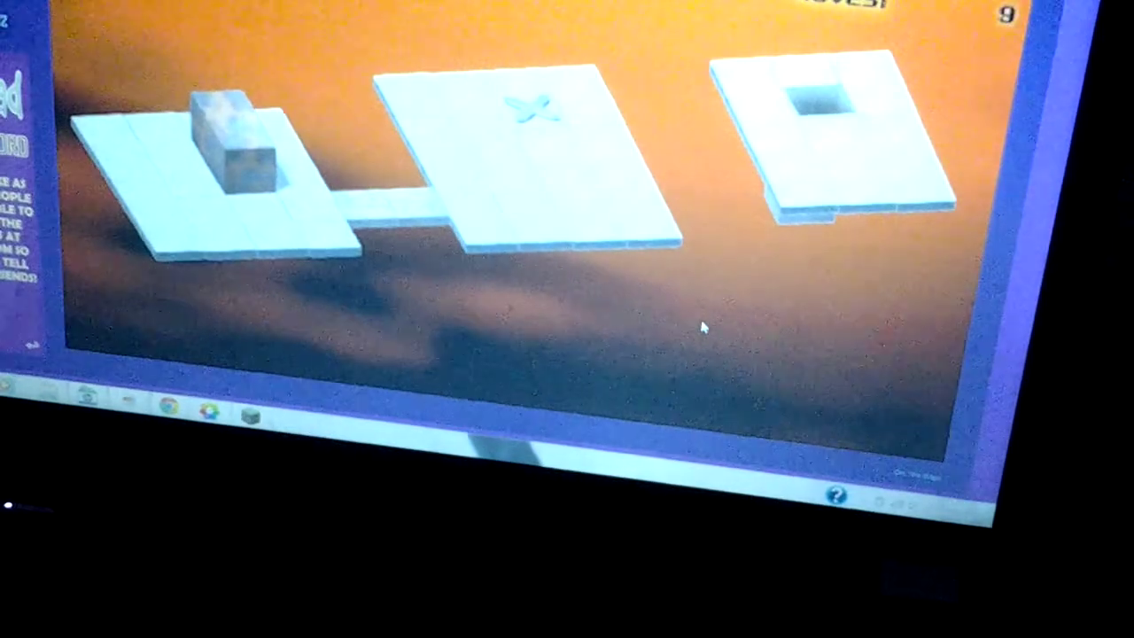
key("Down")
key("Right")
key("Right")
key("Right")
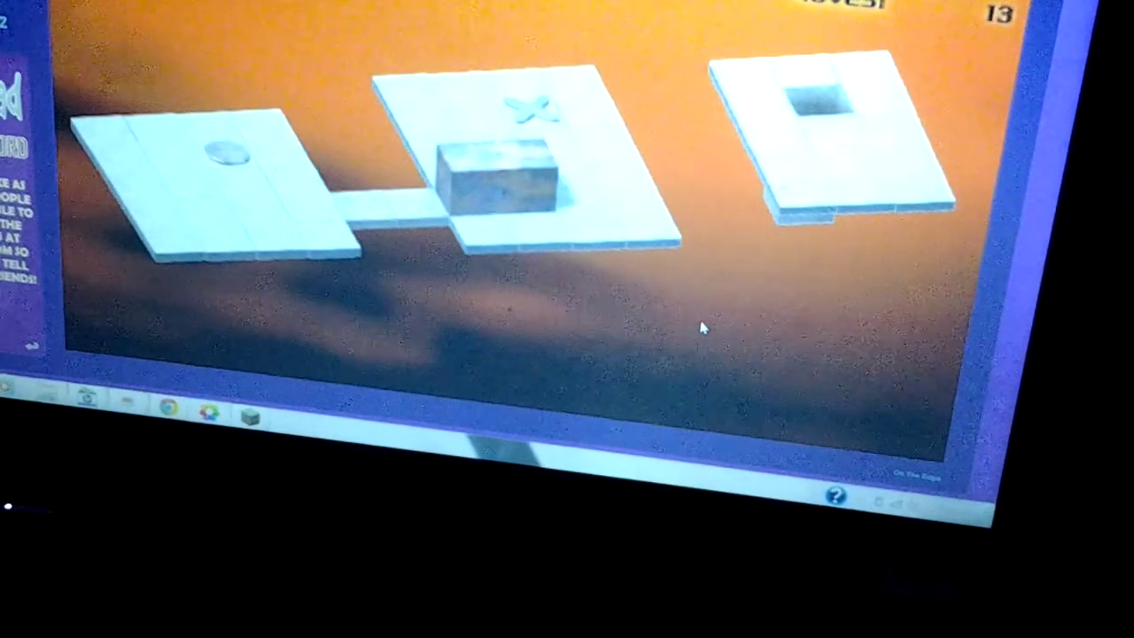
key("Right")
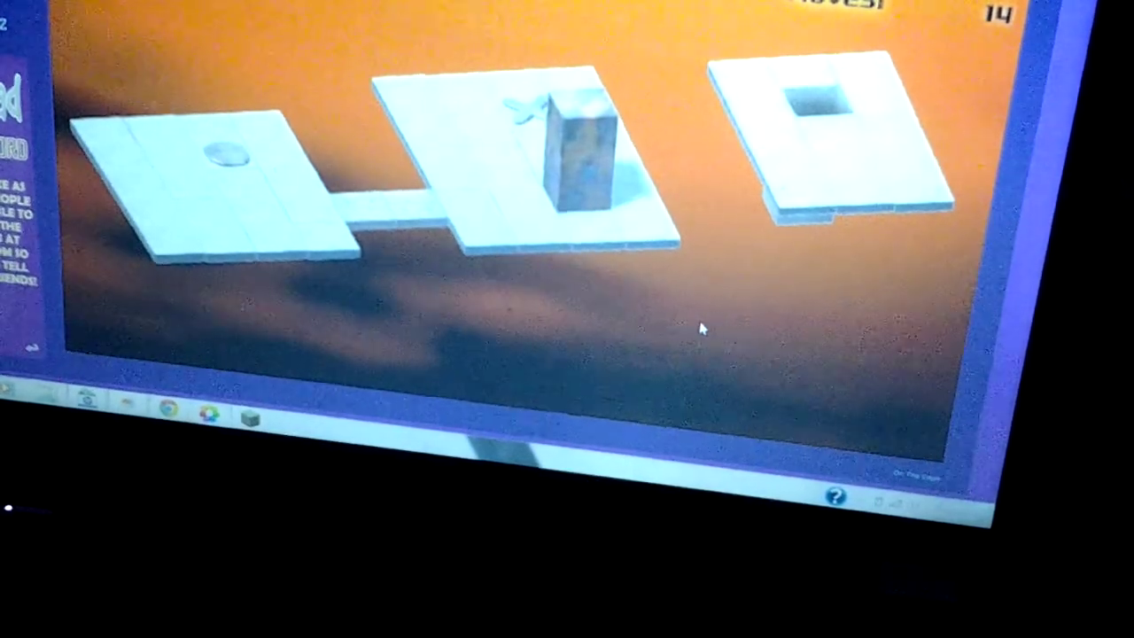
key("Up")
key("Up")
key("Down")
key("Down")
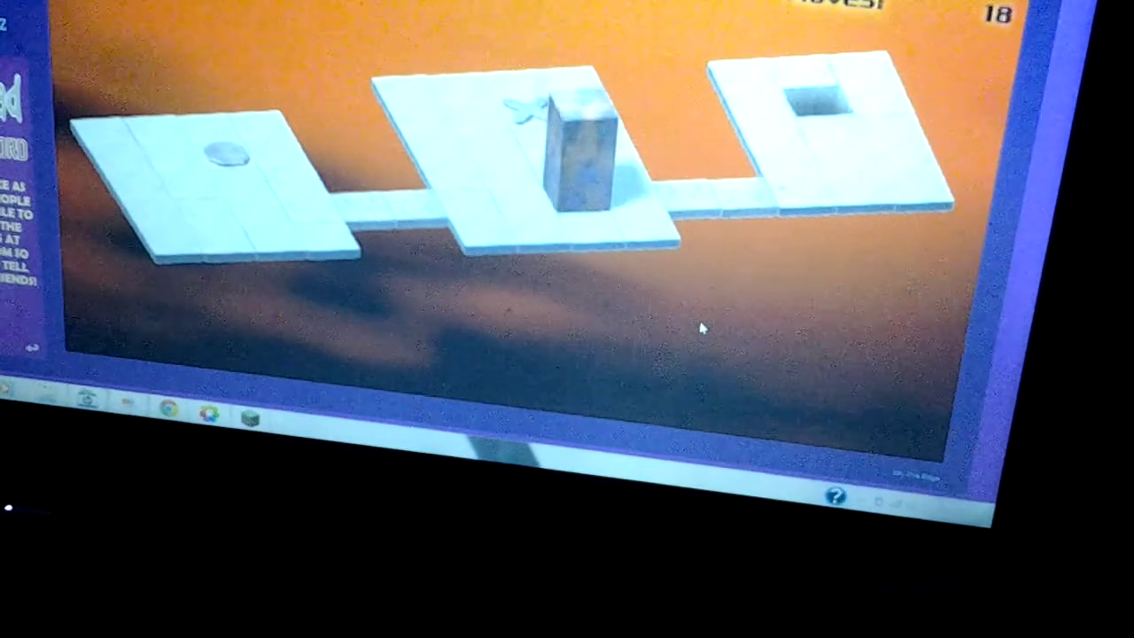
Cross the new bridge to the right platform and drop the block into the Stage 02 hole
key("Right")
key("Right")
key("Right")
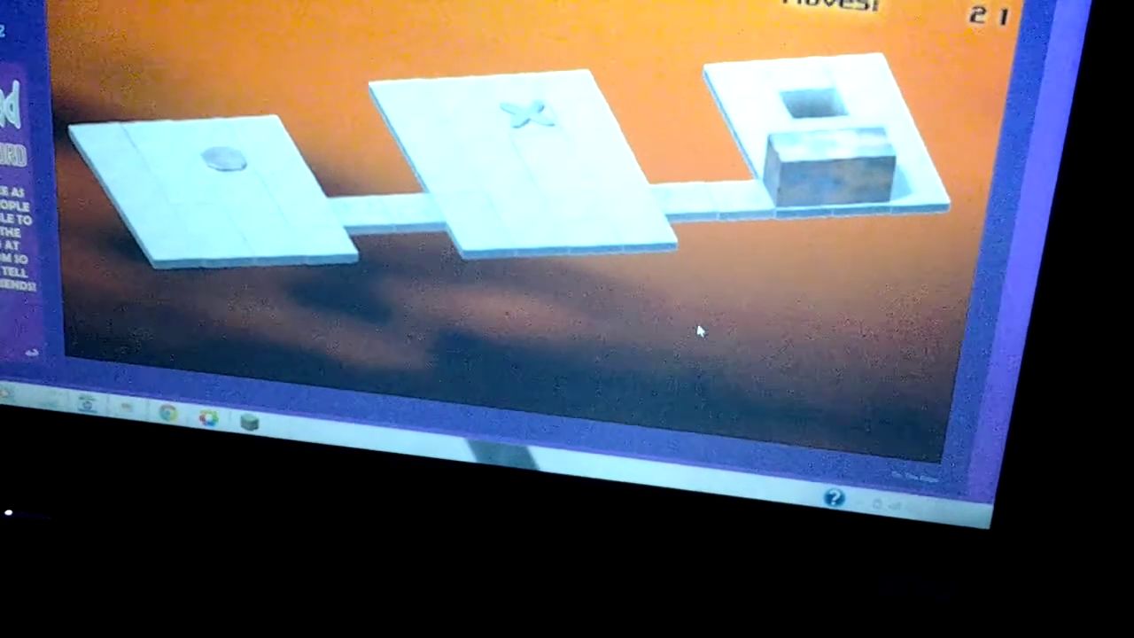
key("Right")
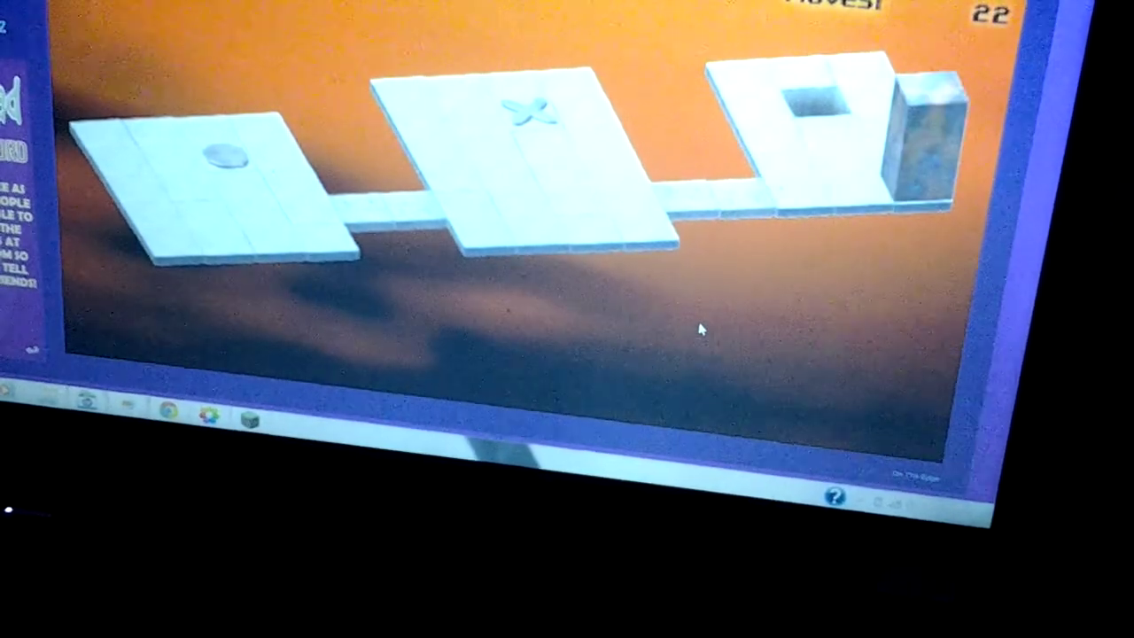
key("Up")
key("Left")
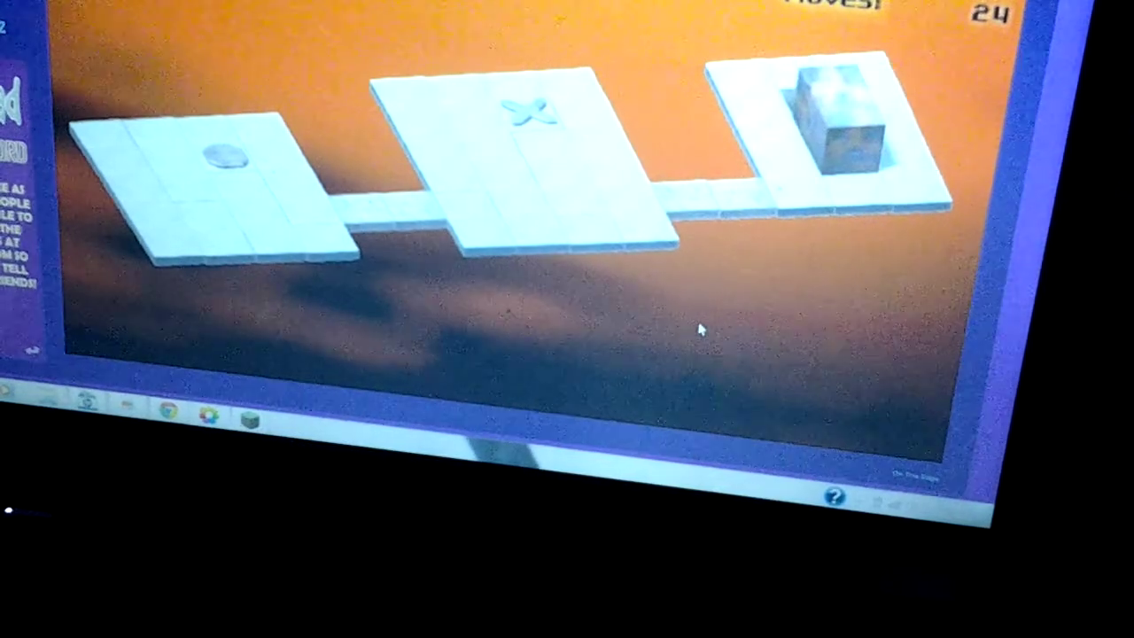
key("Left")
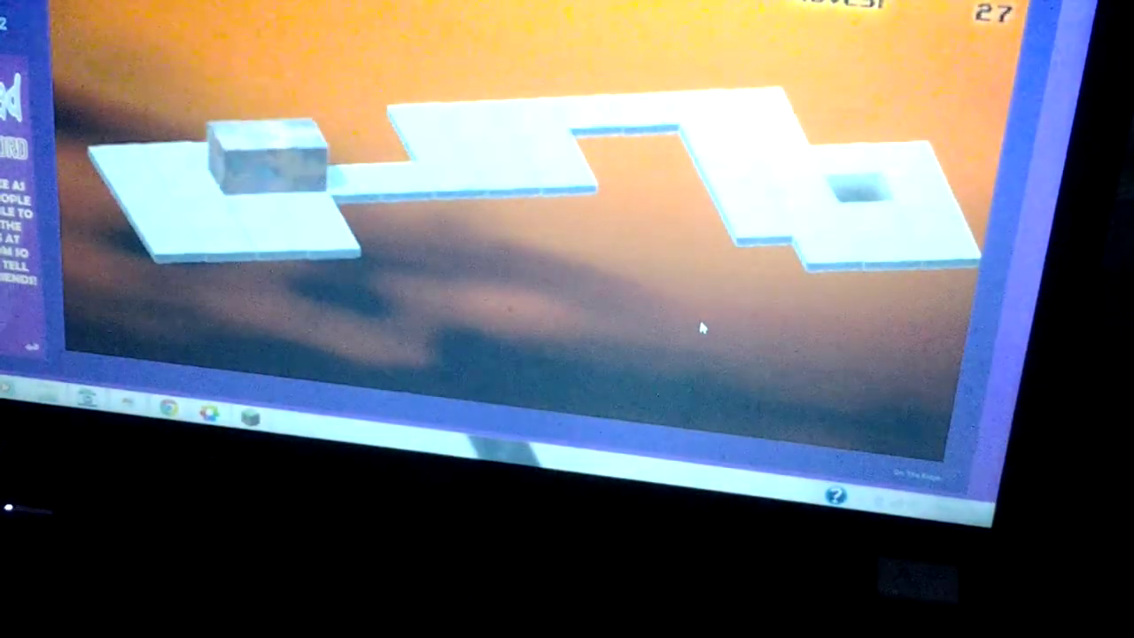
Roll the block across the bridge, then back left onto the left platform
key("Right")
key("Right")
key("Right")
key("Up")
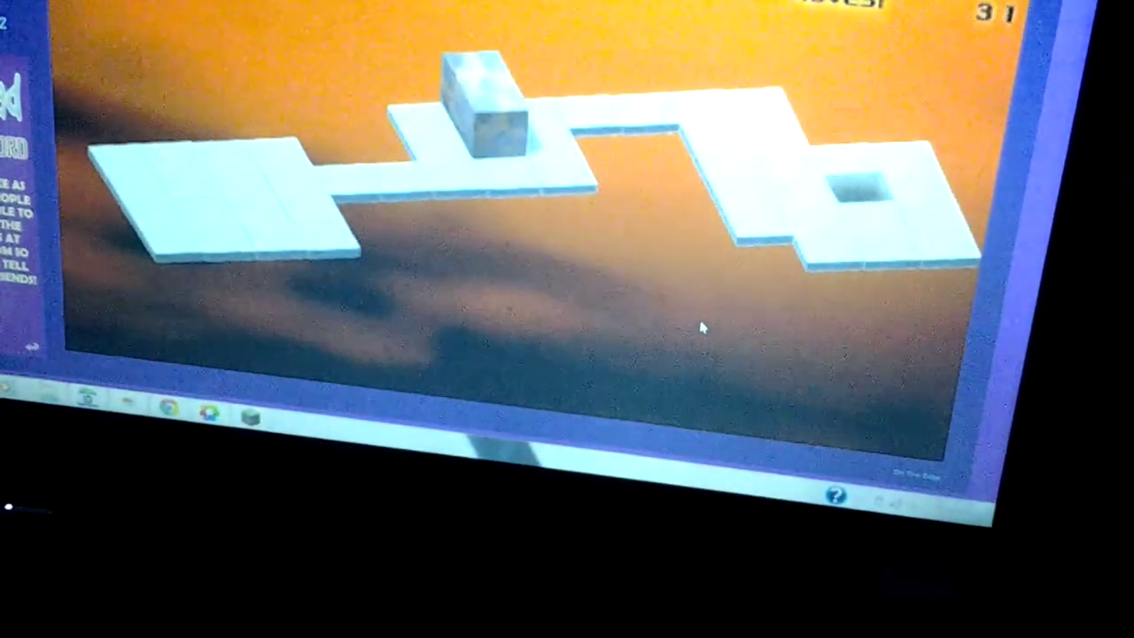
key("Down")
key("Left")
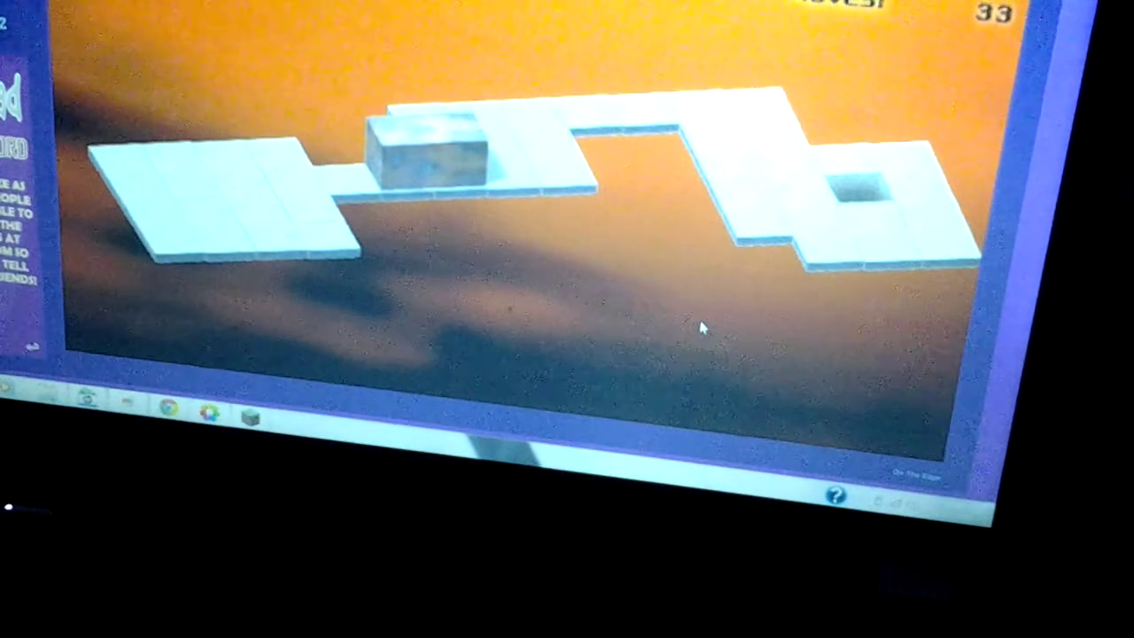
key("Left")
key("Left")
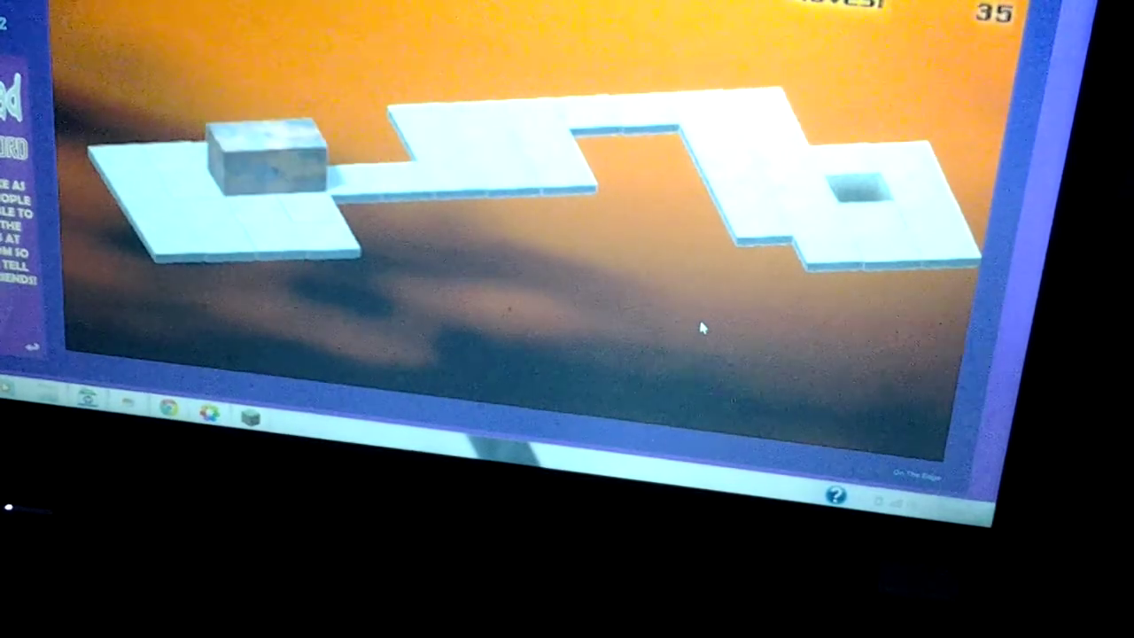
key("Left")
Reposition the block on the left platform and roll it right, standing it upright near the bridge
key("Down")
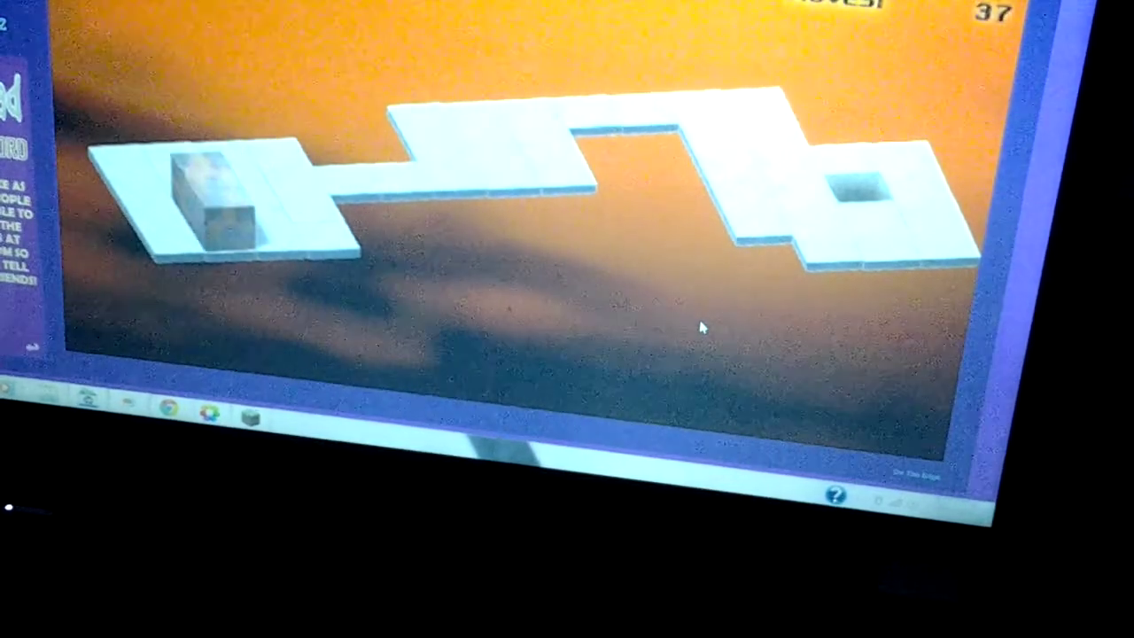
key("Right")
key("Up")
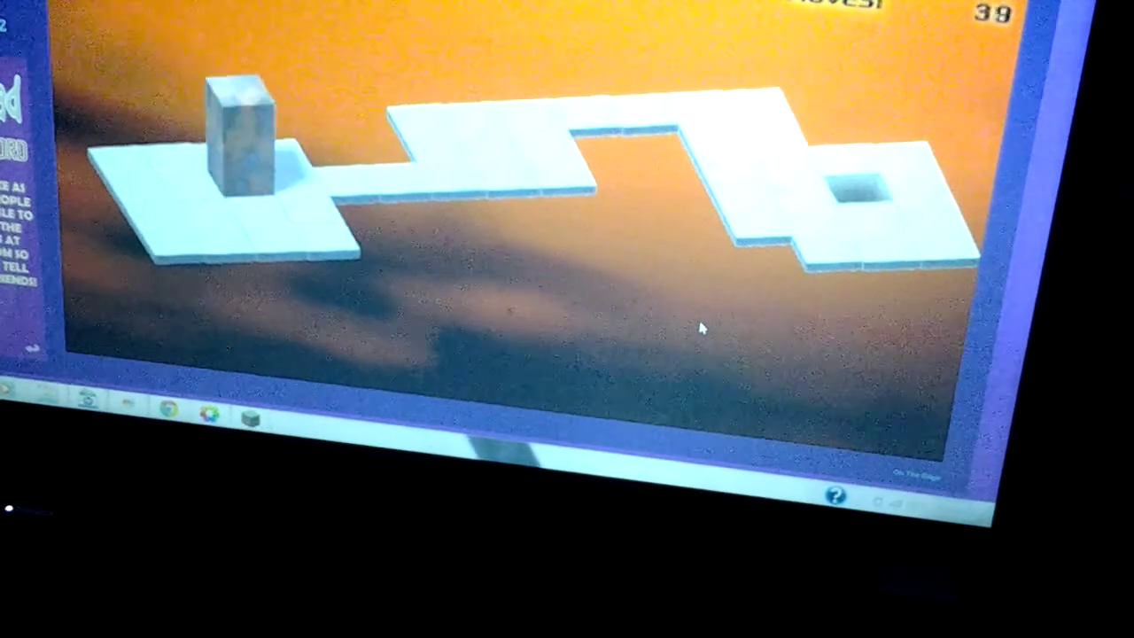
key("Right")
key("Right")
key("Right")
key("Up")
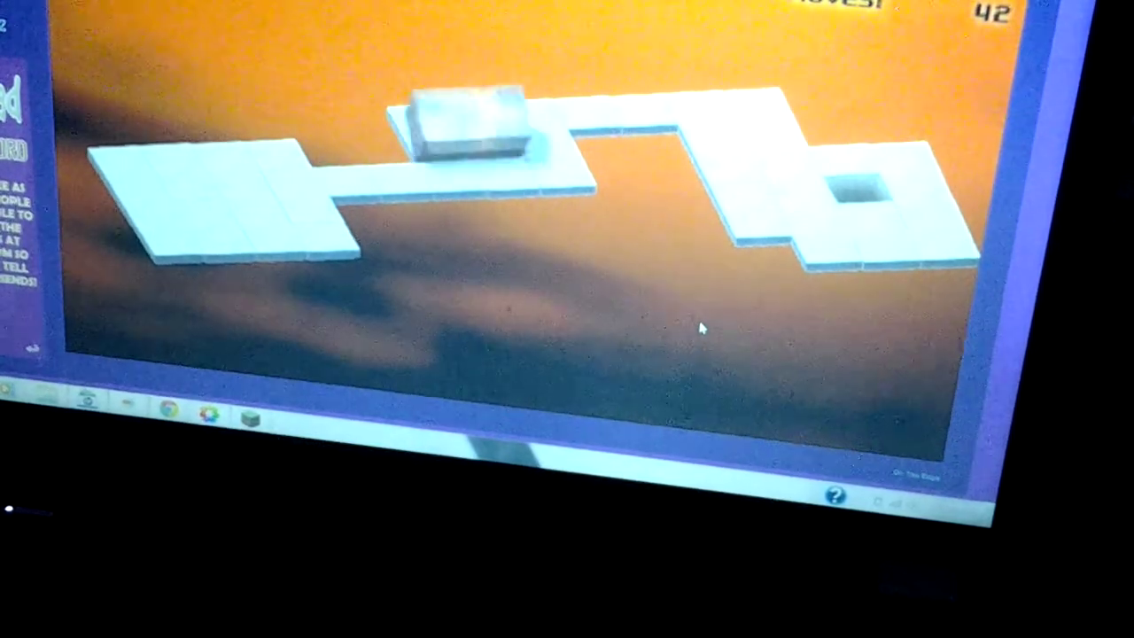
key("Up")
Tip the block across the bridge and stand it upright over the Stage 03 hole
key("Right")
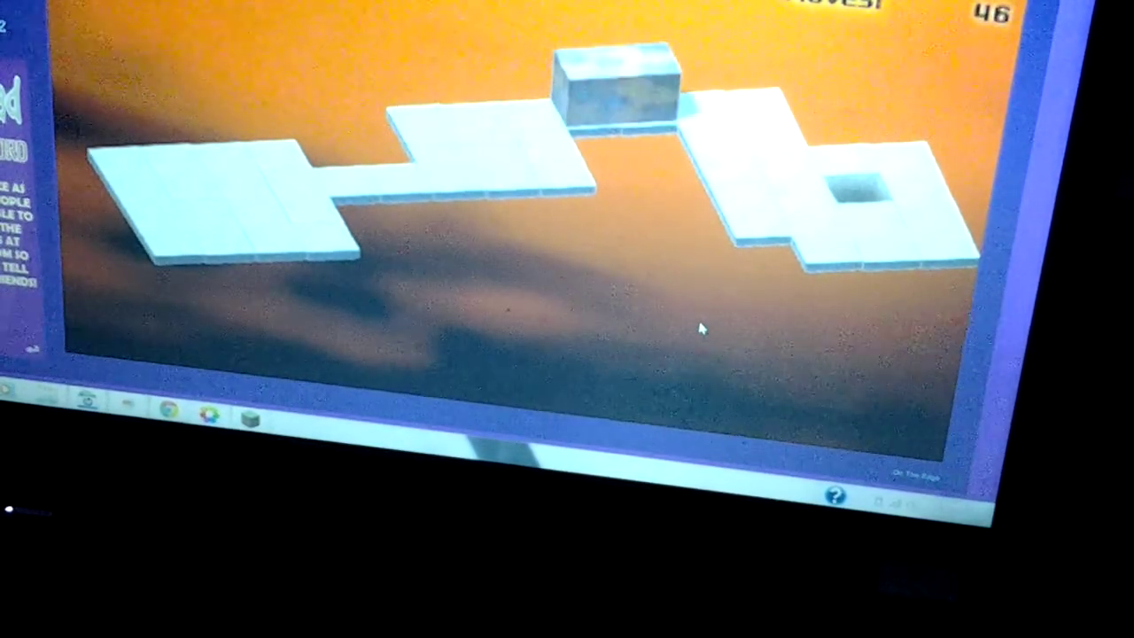
key("Right")
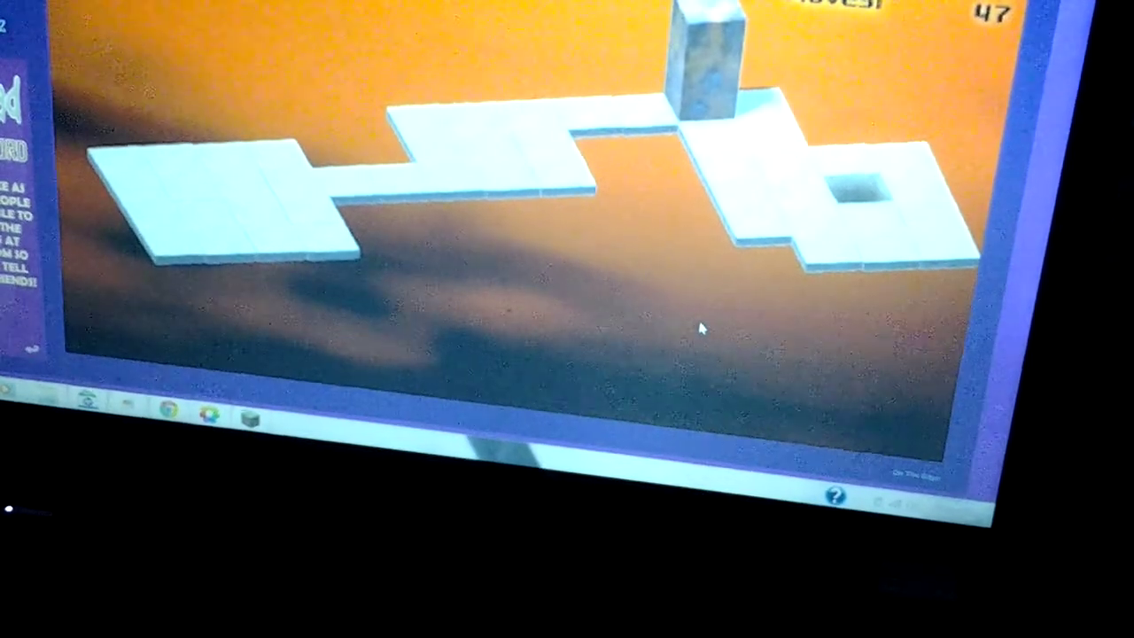
key("Down")
key("Down")
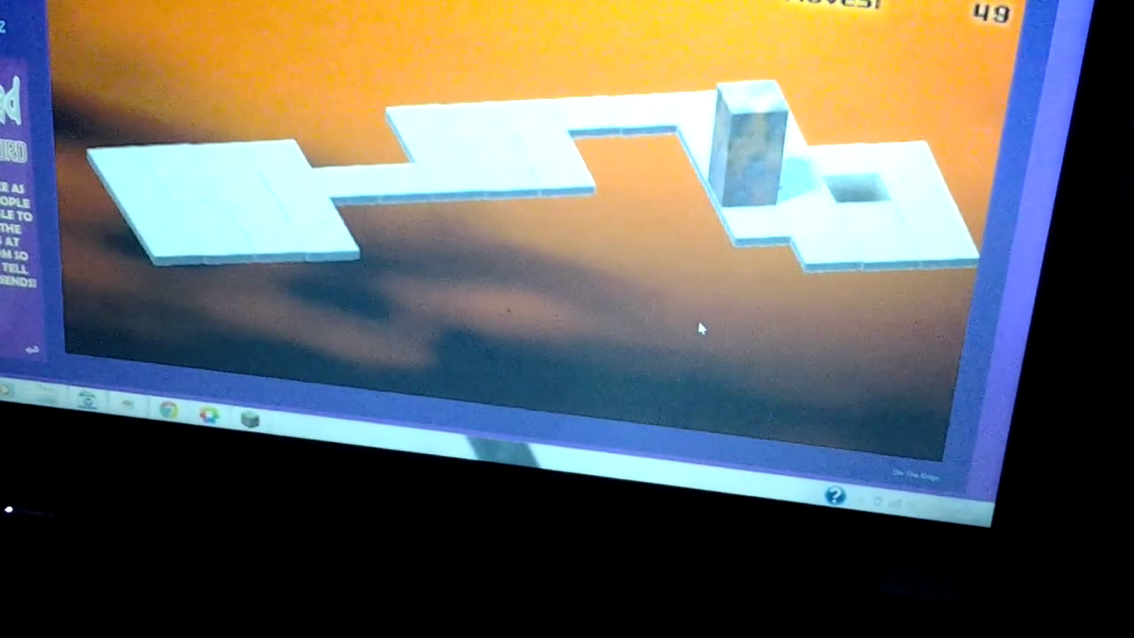
key("Right")
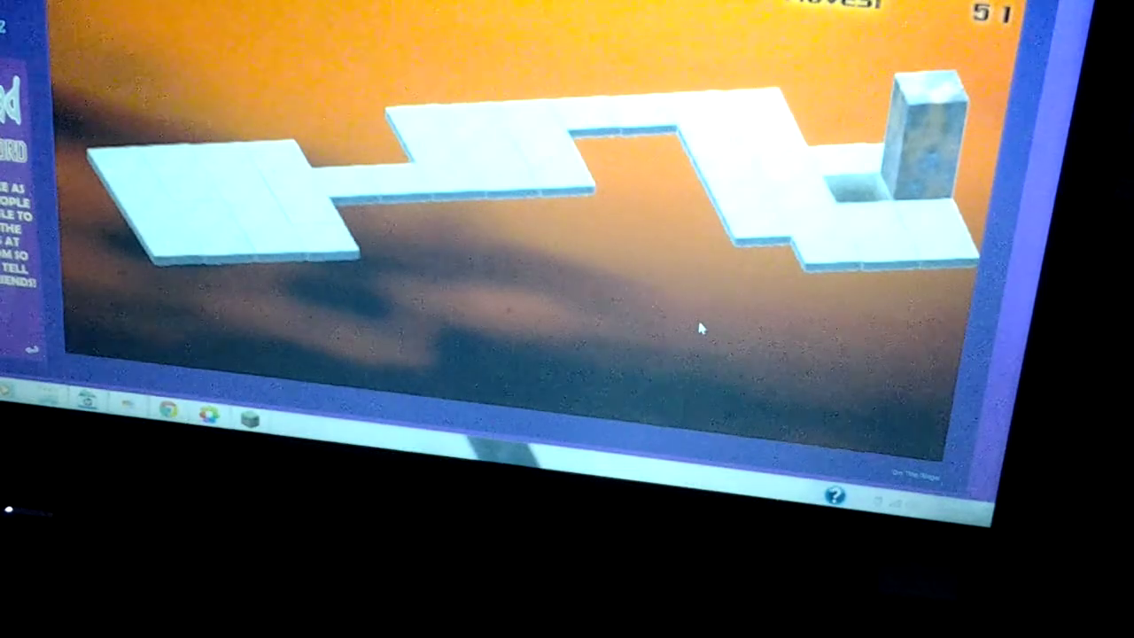
key("Down")
key("Left")
key("Up")
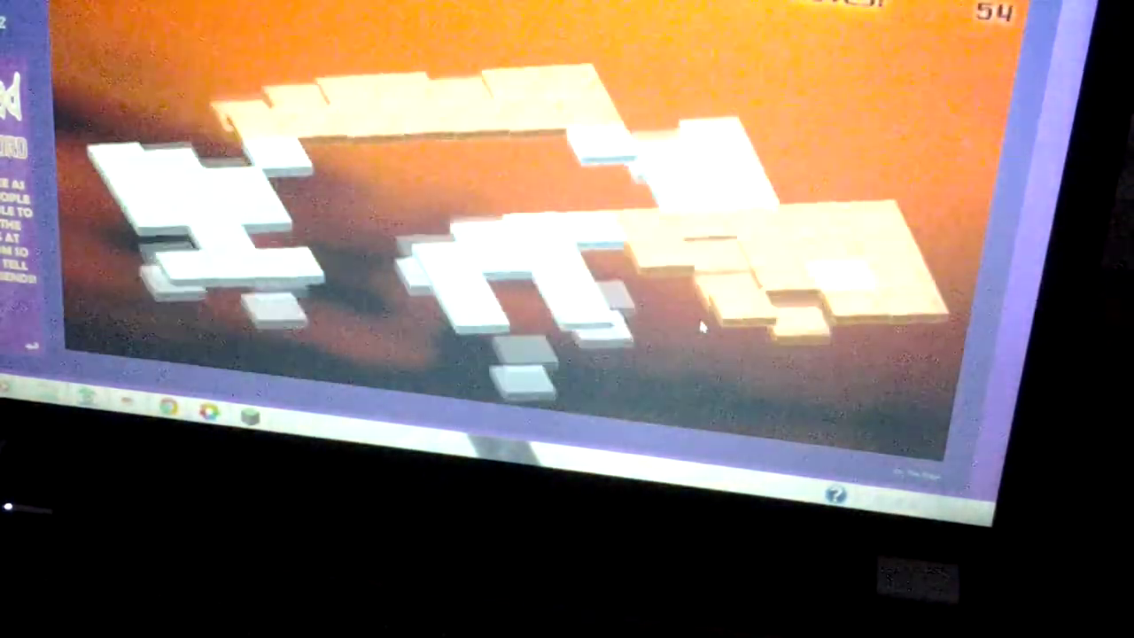
Roll the block around the back of the Stage 04 start platform, standing and laying it
key("Up")
key("Up")
key("Right")
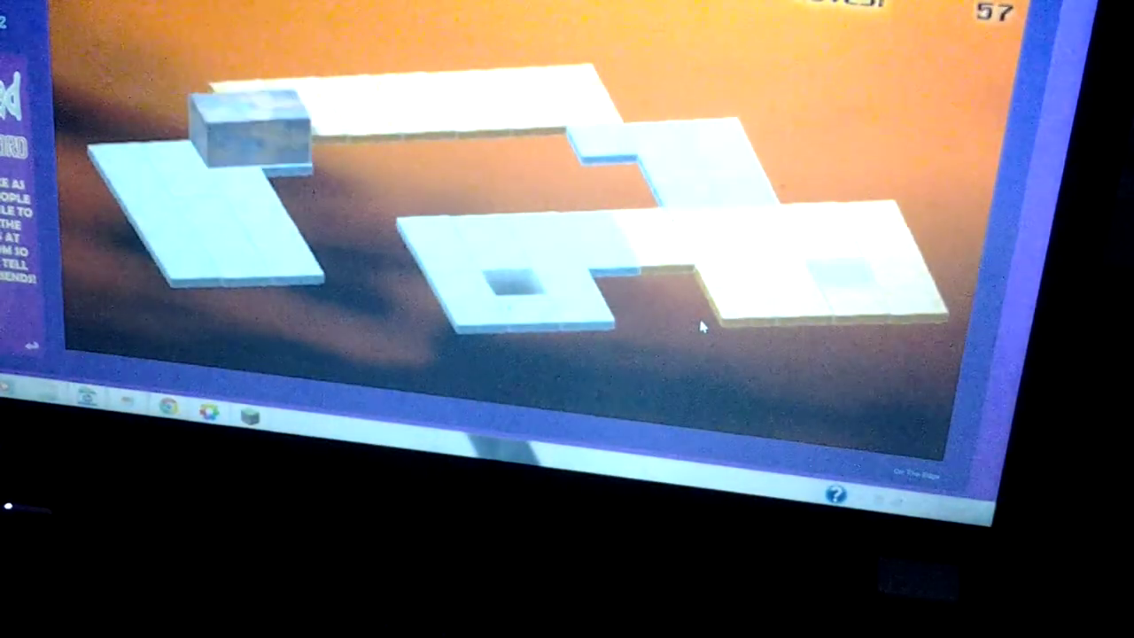
key("Left")
key("Down")
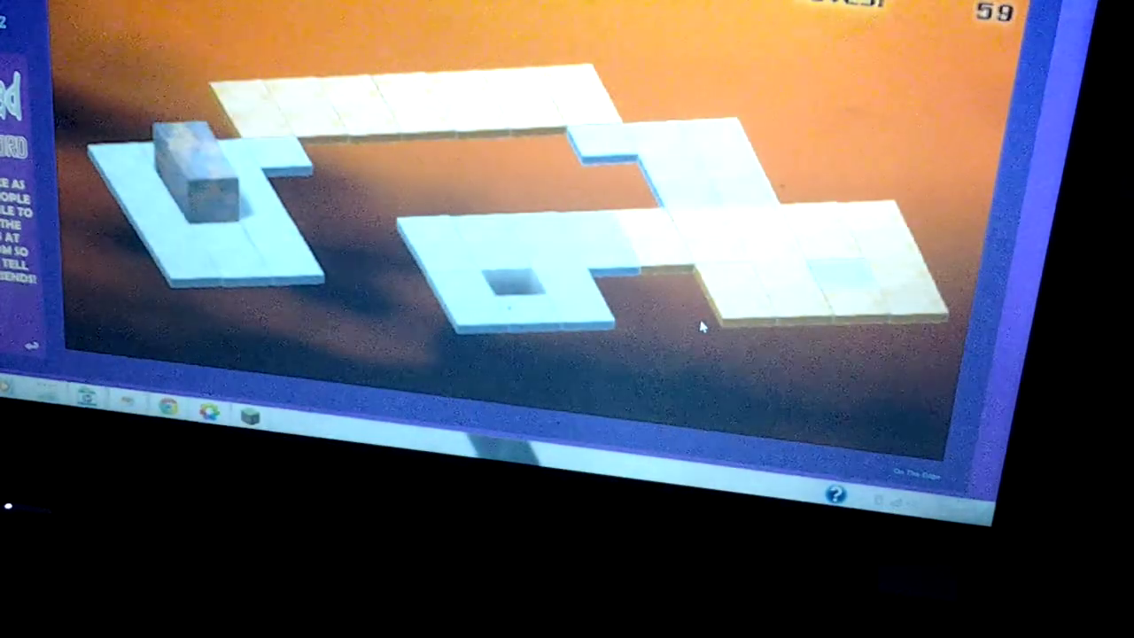
key("Left")
key("Down")
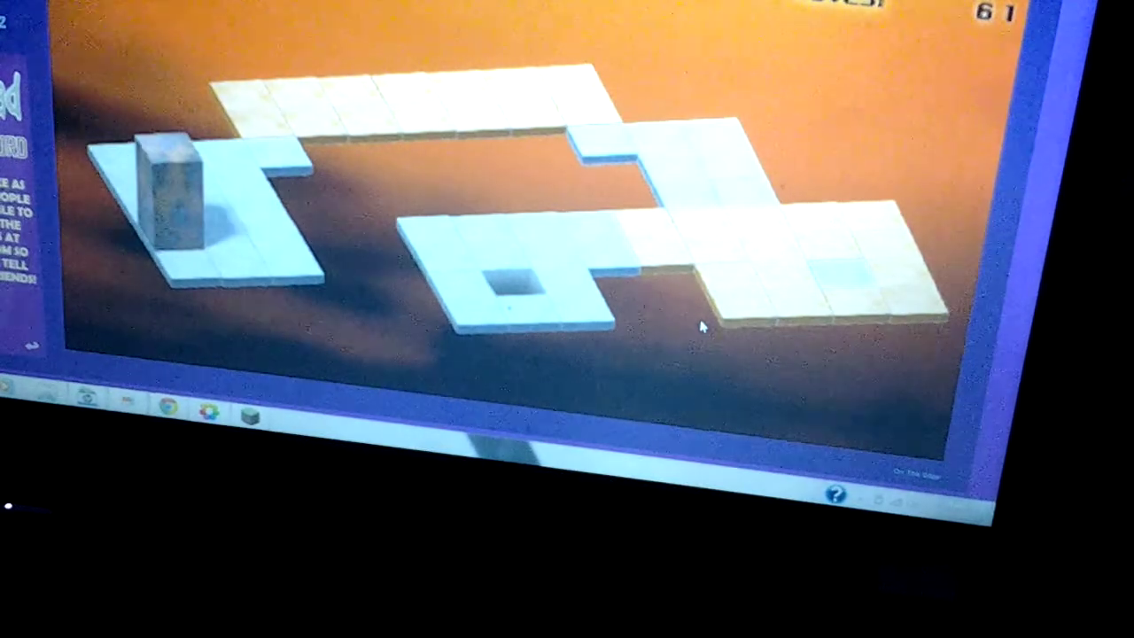
key("Right")
Reposition the block on the left platform, alternating upright and flat positions
key("Left")
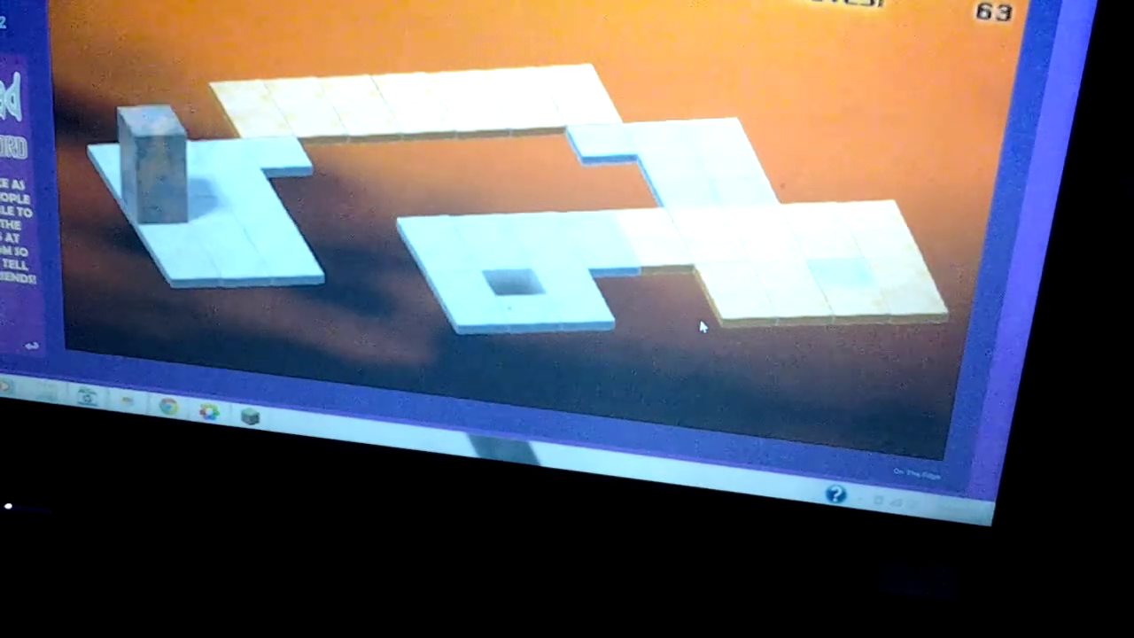
key("Down")
key("Right")
key("Right")
key("Right")
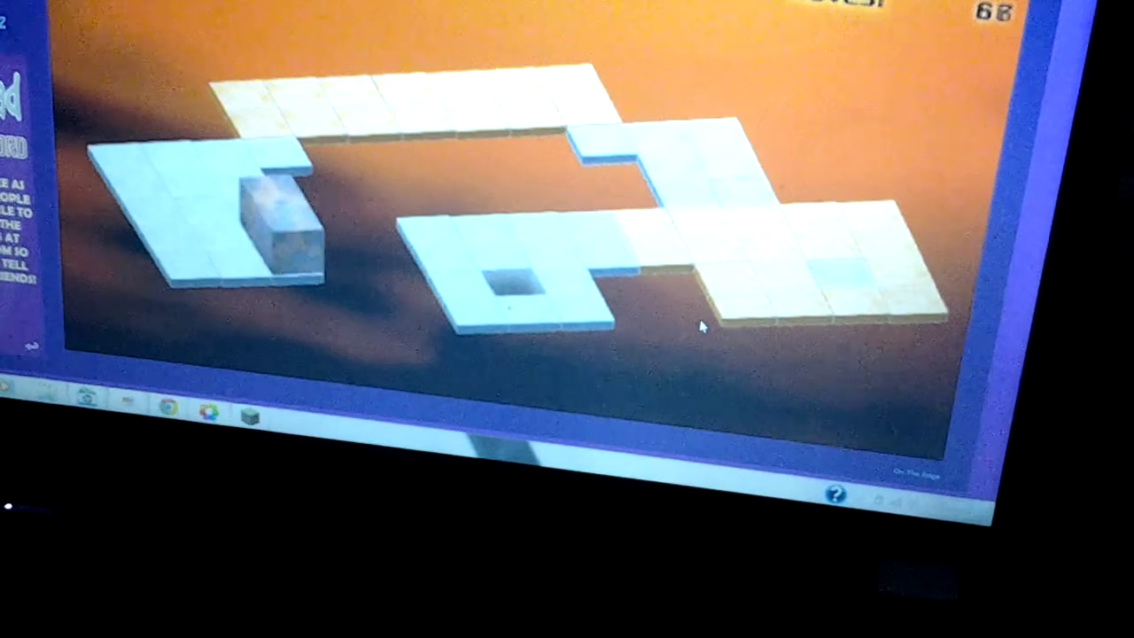
key("Up")
key("Left")
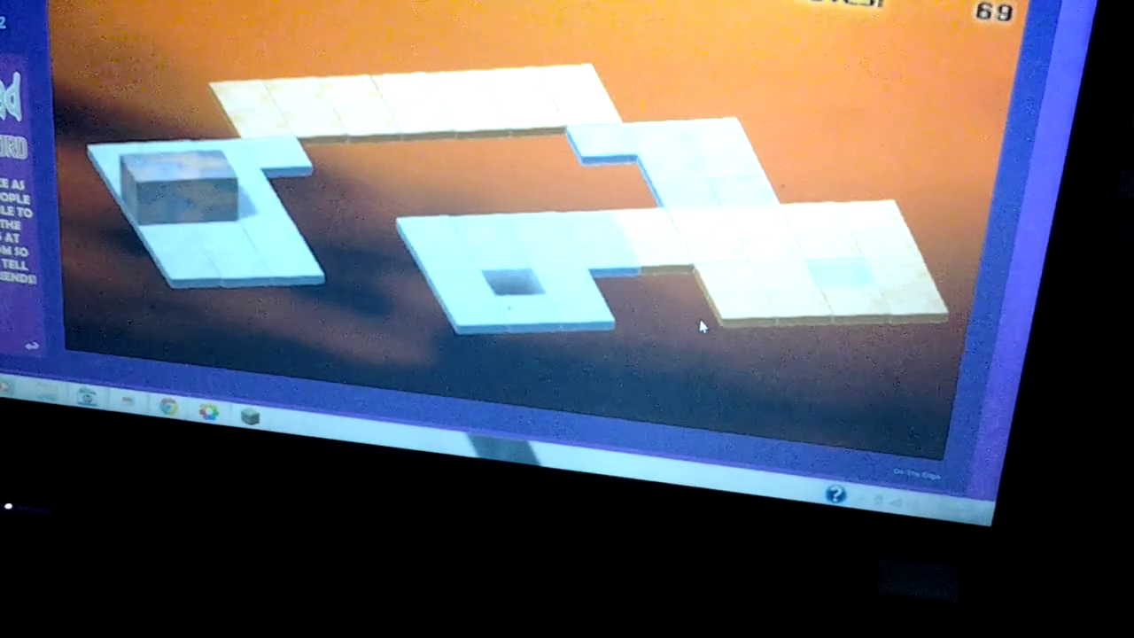
key("Right")
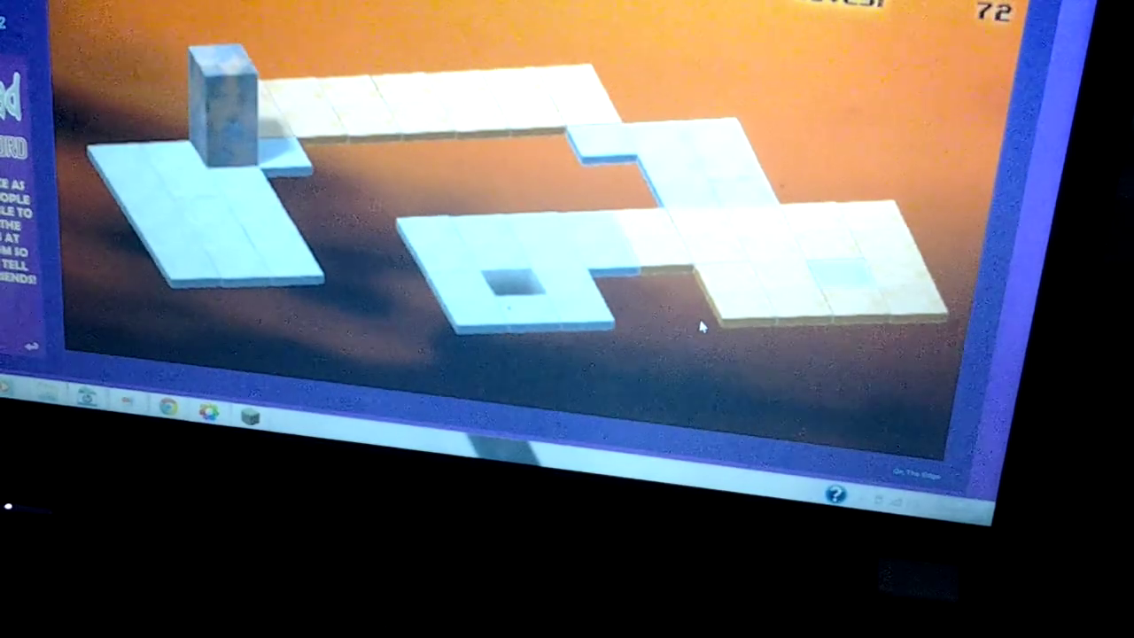
key("Left")
Shuffle the block around the left platform, standing it further back then laying it left
key("Up")
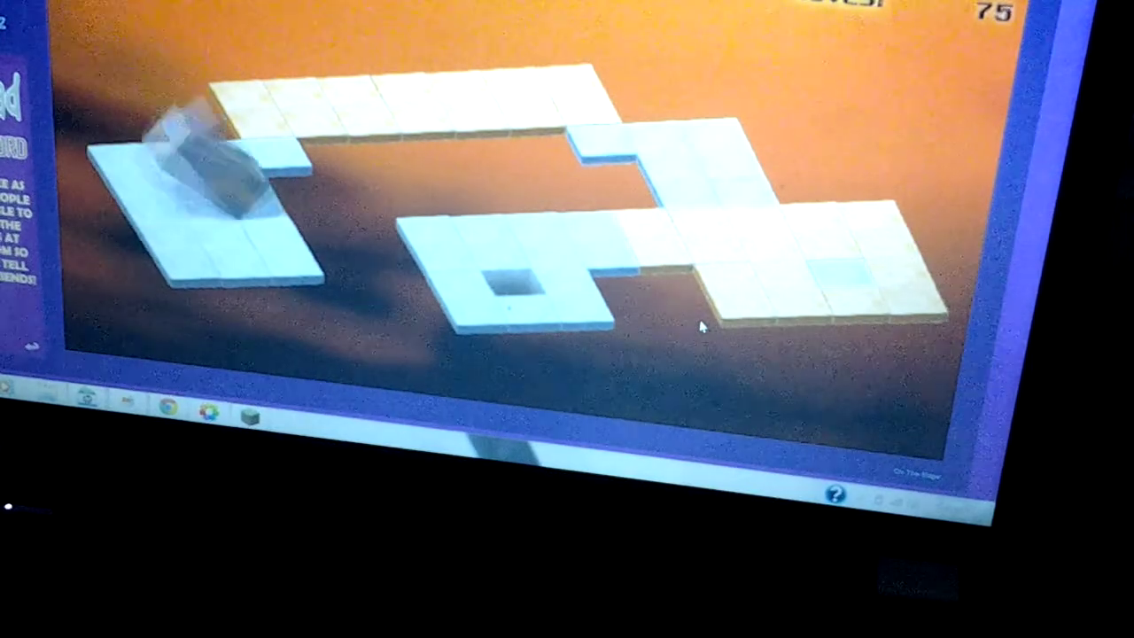
key("Right")
key("Down")
key("Left")
key("Up")
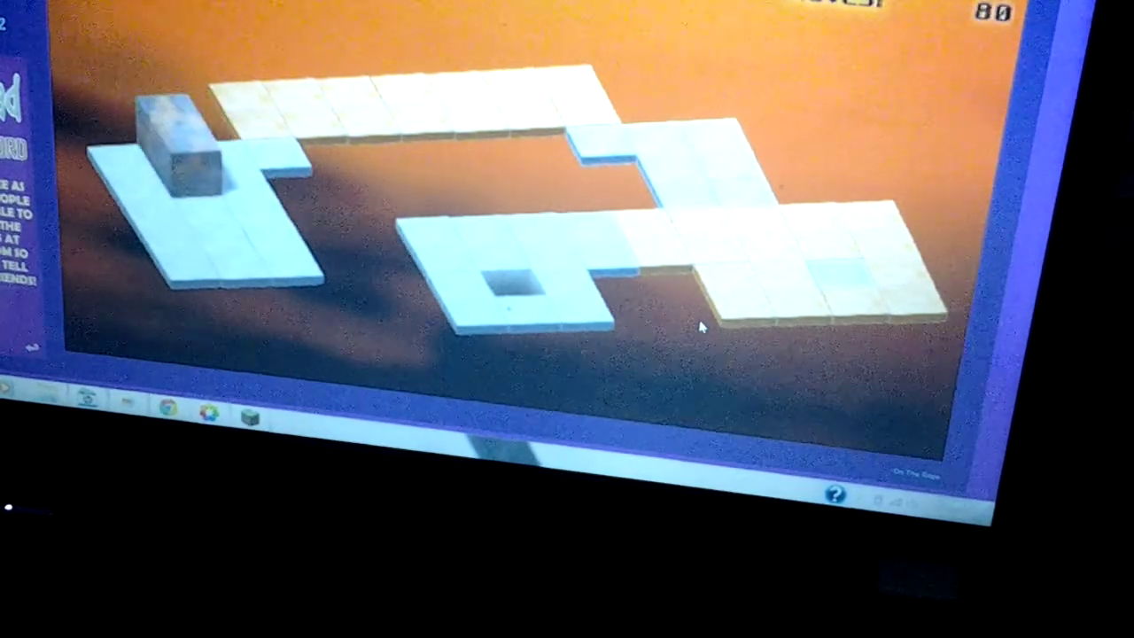
key("Down")
key("Left")
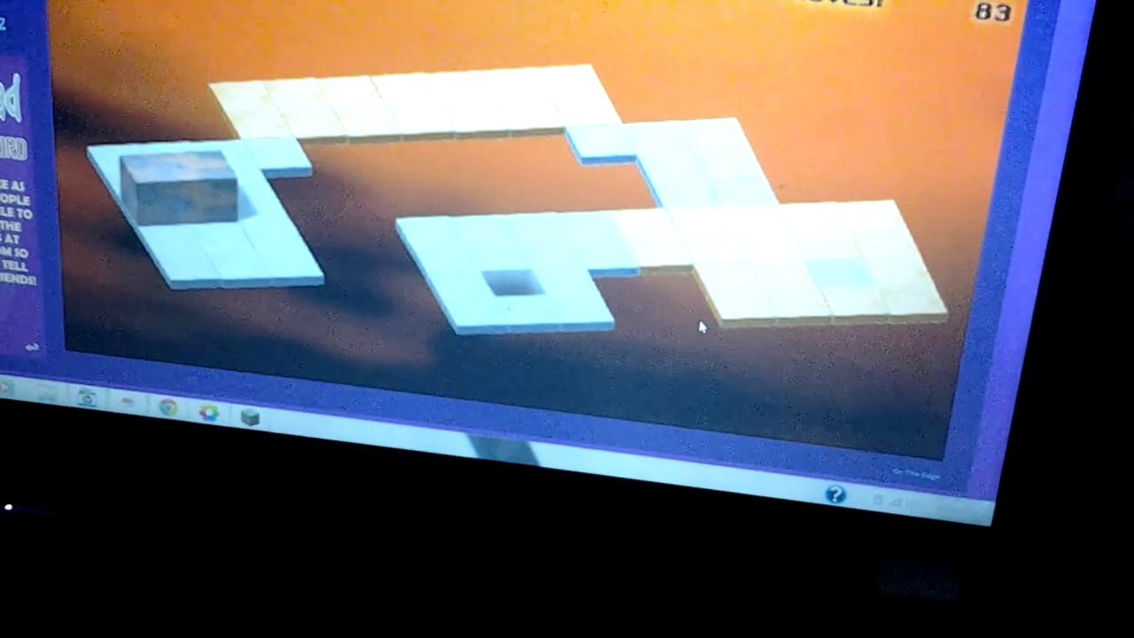
key("Down")
key("Down")
Stand the block upright to the right, tip it left, and roll it toward the front-left
key("Right")
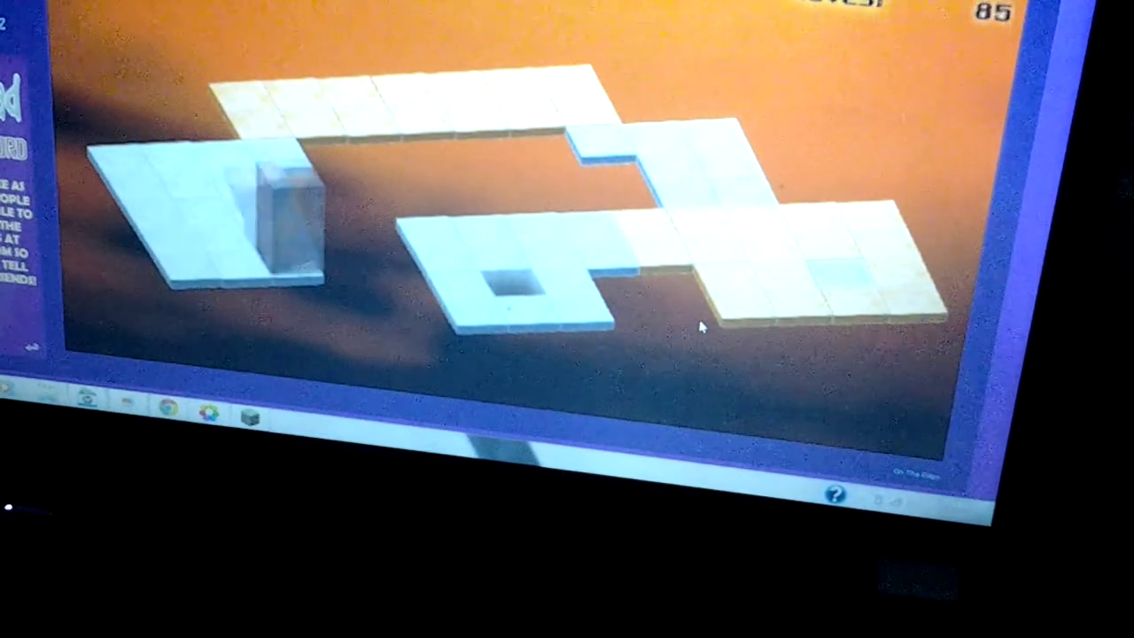
key("Up")
key("Up")
key("Left")
key("Right")
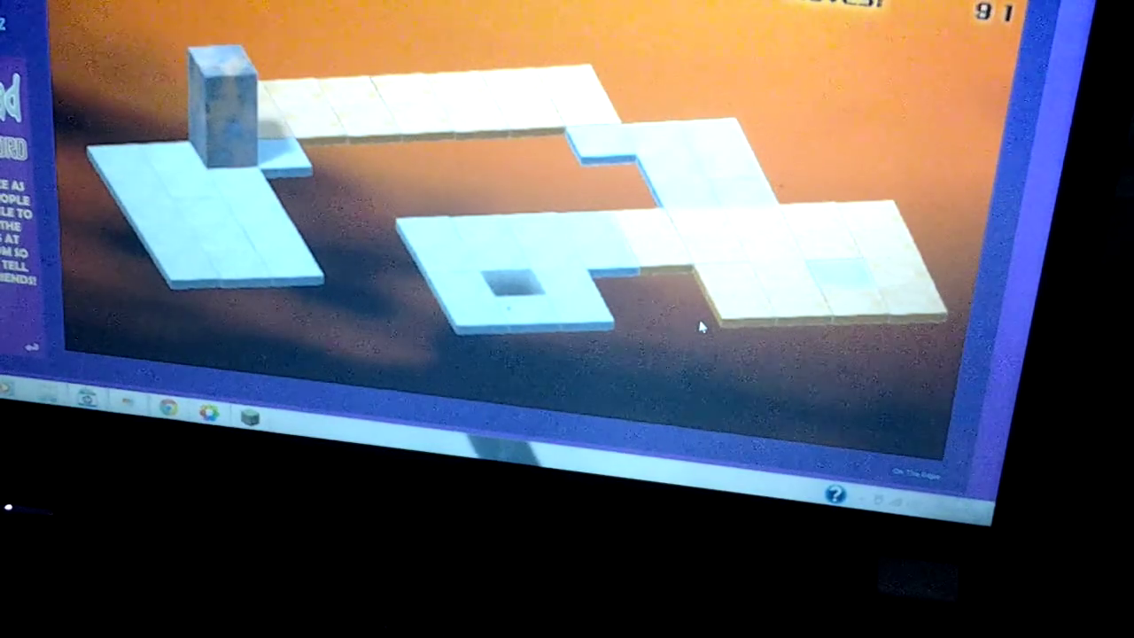
key("Down")
Stand the block upright further right, lay it flat, and roll it back
key("Left")
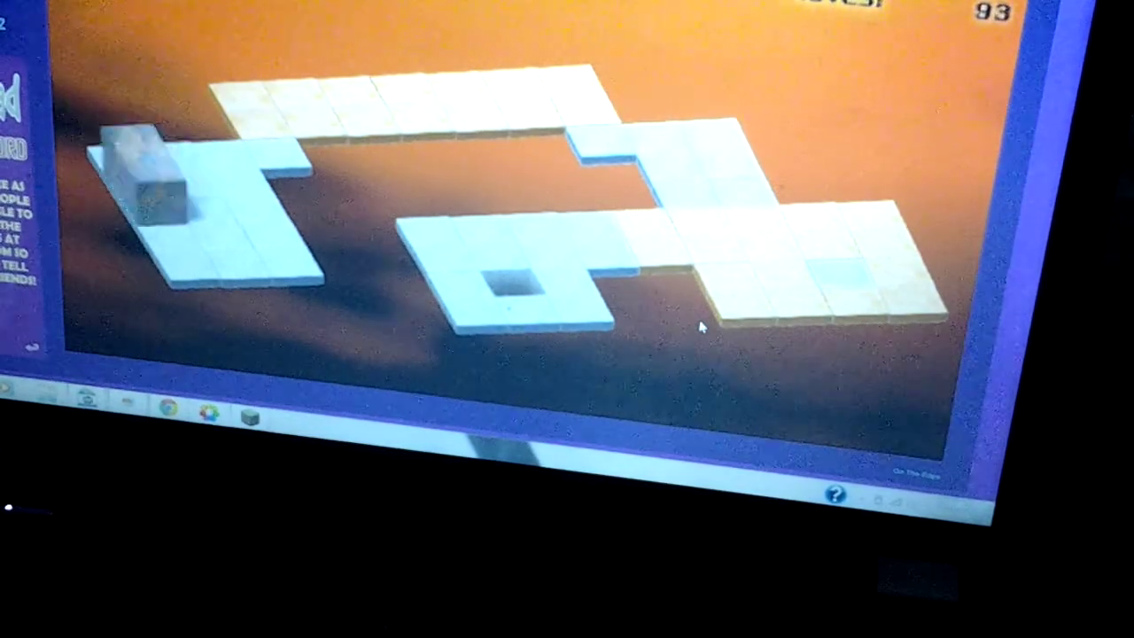
key("Right")
key("Down")
key("Right")
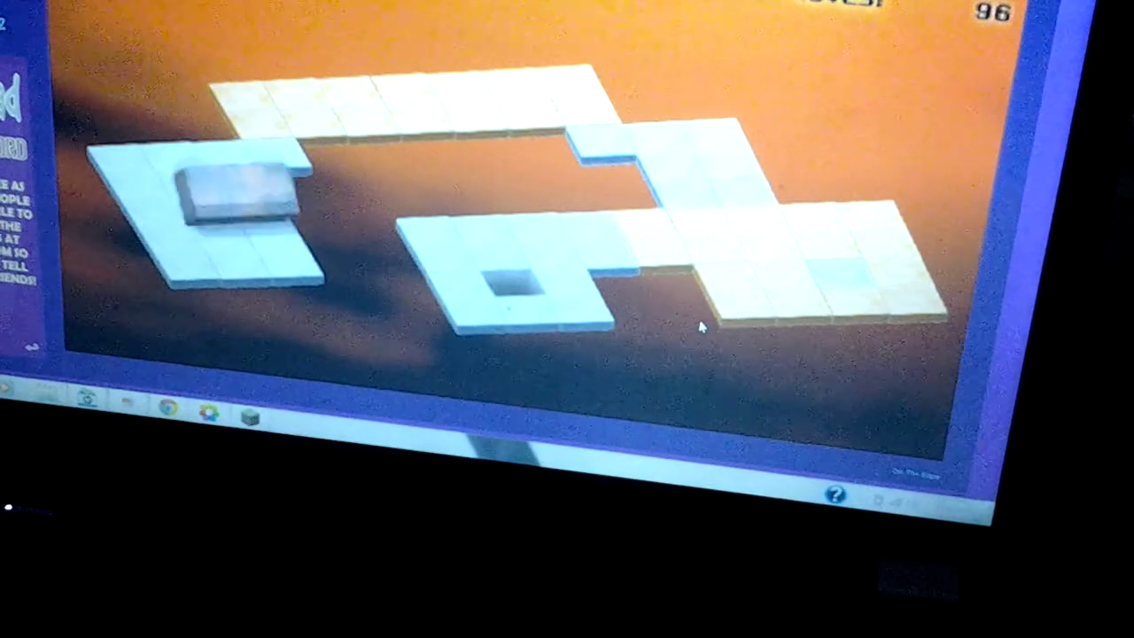
key("Up")
key("Up")
key("Up")
Roll the block right along the top row onto the right platform, where it falls off
key("Right")
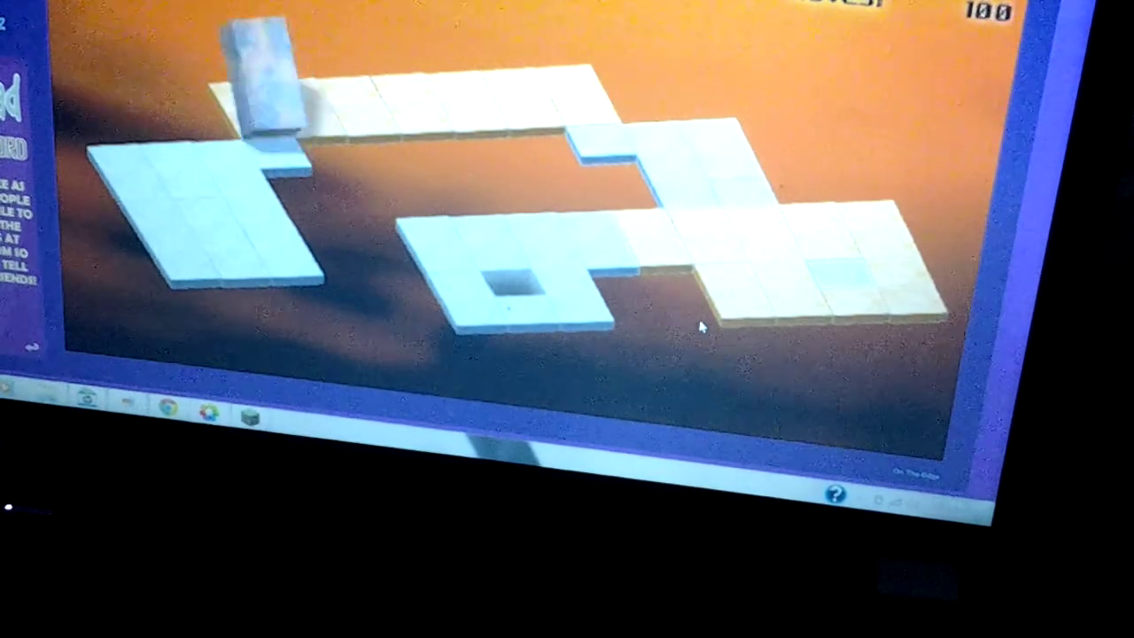
key("Right")
key("Right")
key("Right")
key("Right")
key("Right")
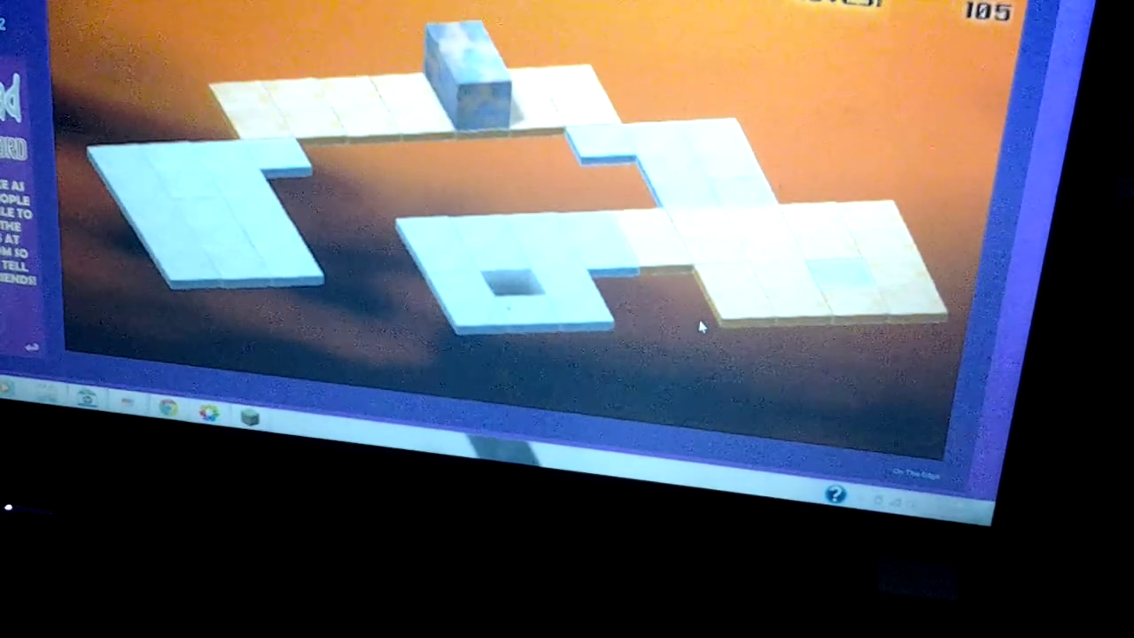
key("Right")
key("Right")
key("Down")
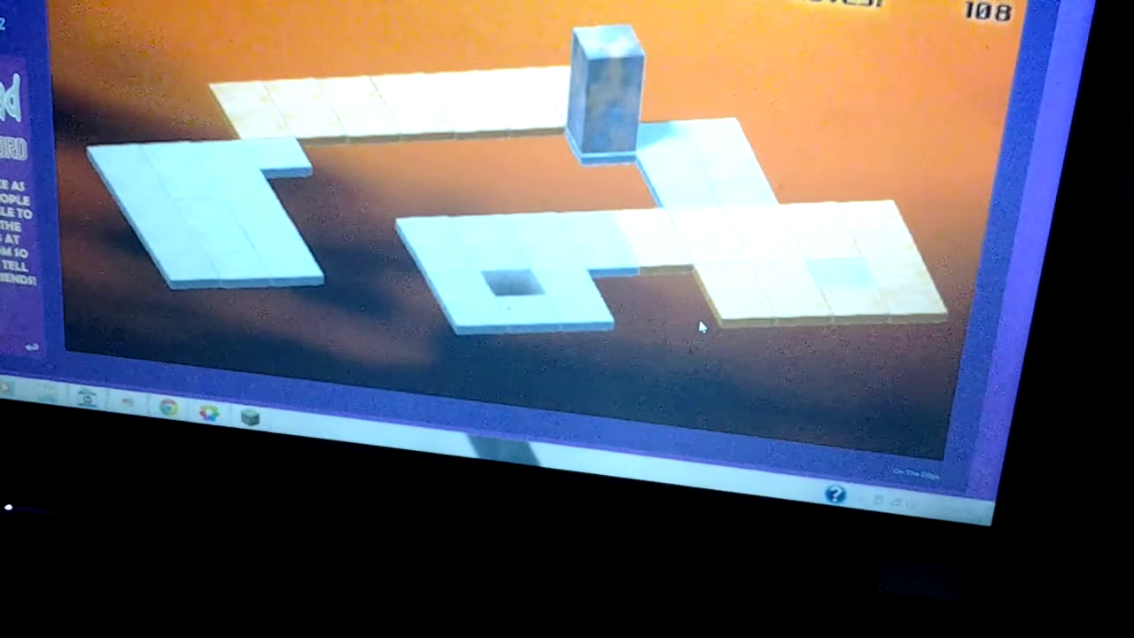
key("Right")
key("Down")
key("Down")
key("Down")
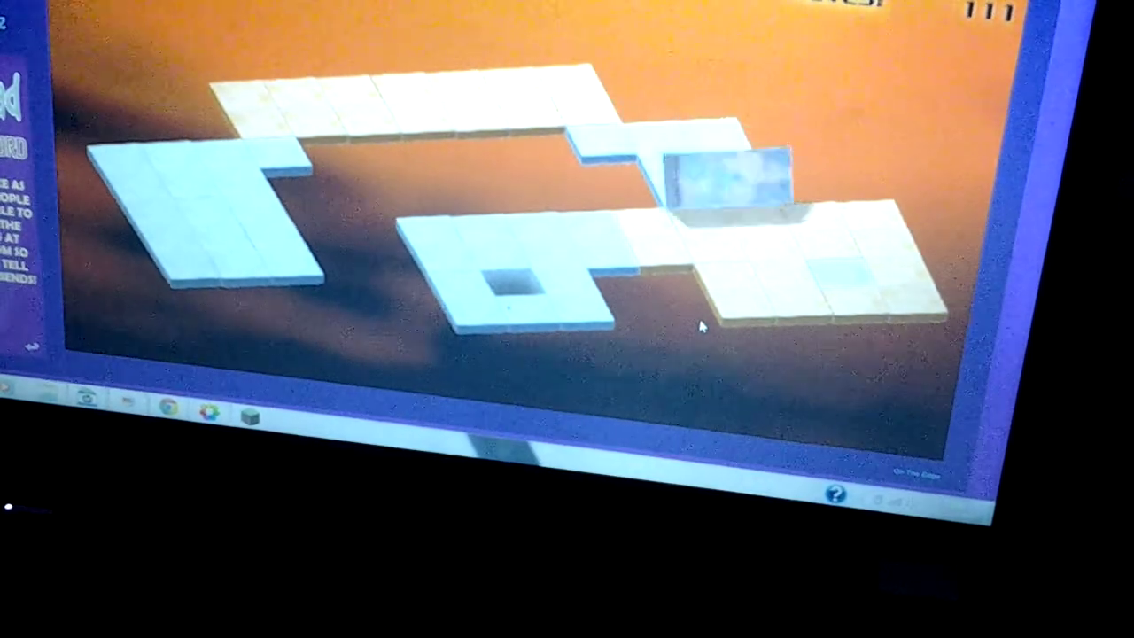
key("Down")
key("Left")
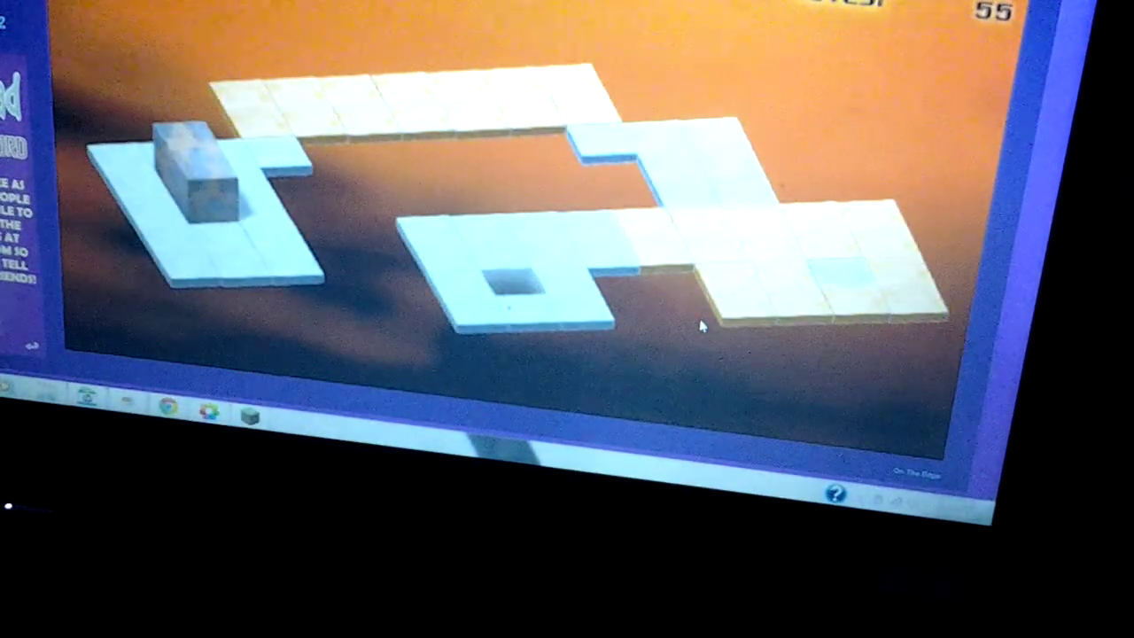
After the restart, roll the block to the back row, then upright onto the front row
key("Left")
key("Right")
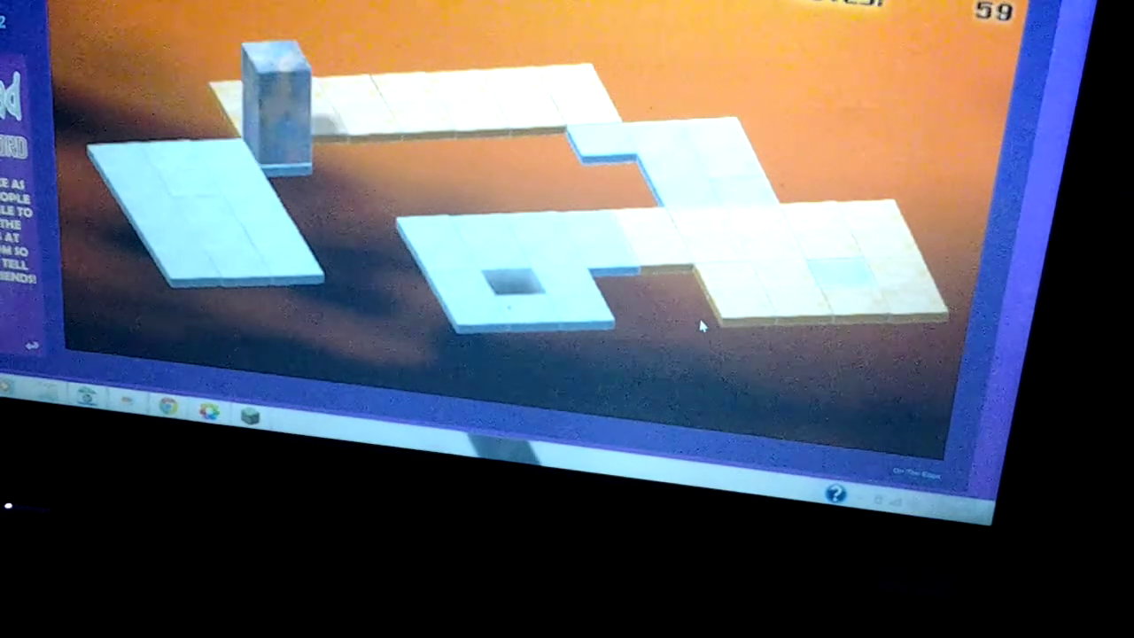
key("Up")
key("Right")
key("Right")
key("Right")
key("Right")
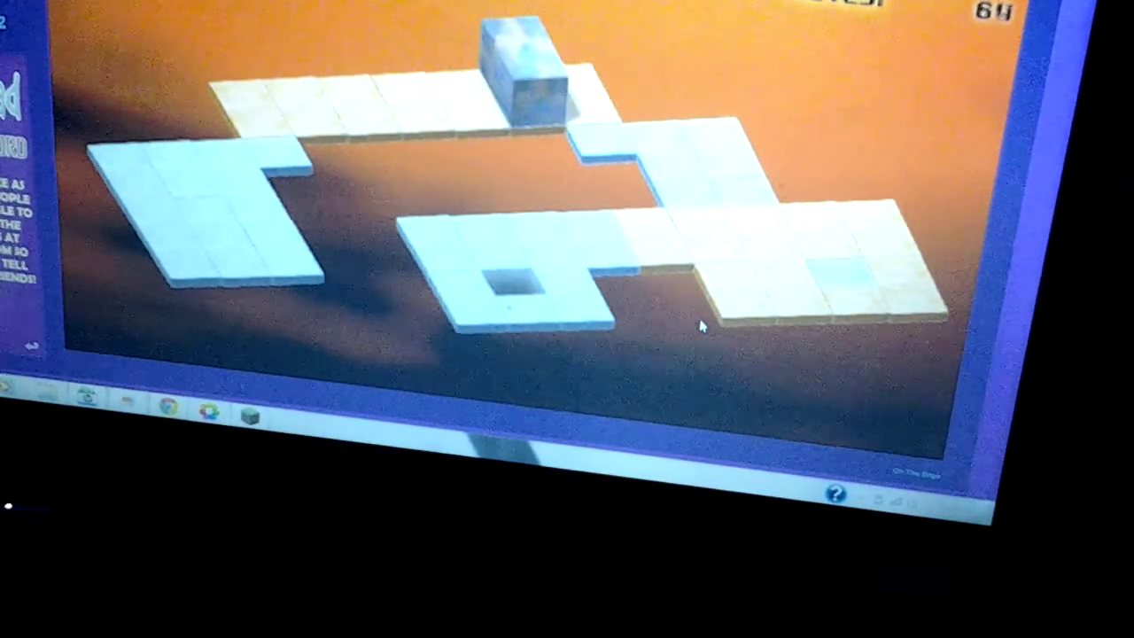
key("Right")
key("Right")
key("Right")
key("Right")
key("Down")
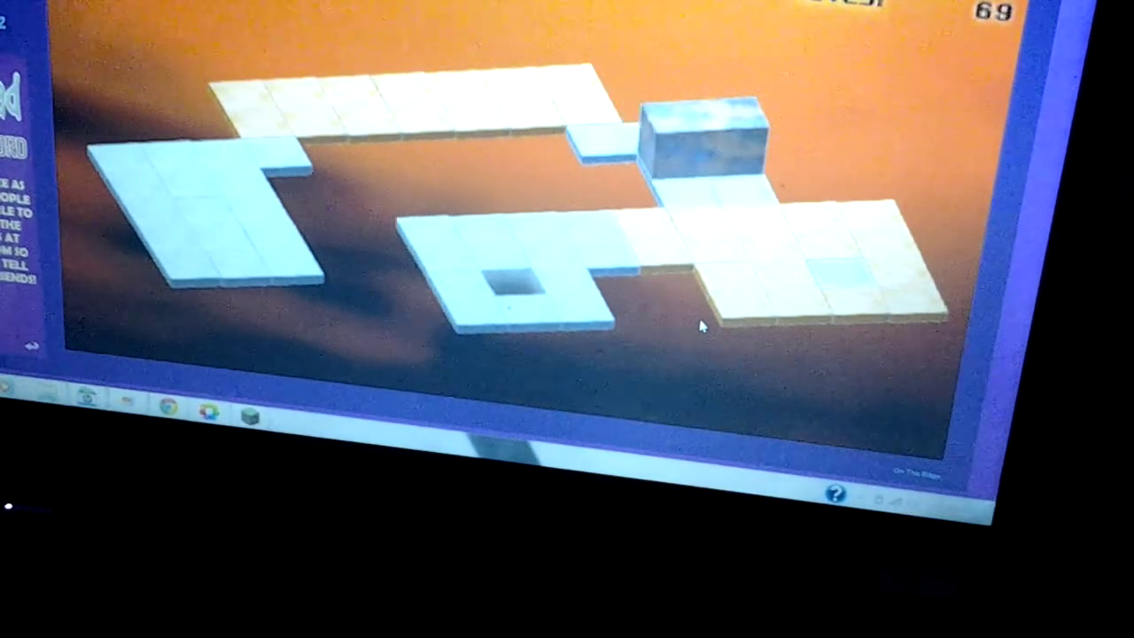
key("Down")
key("Down")
key("Left")
key("Left")
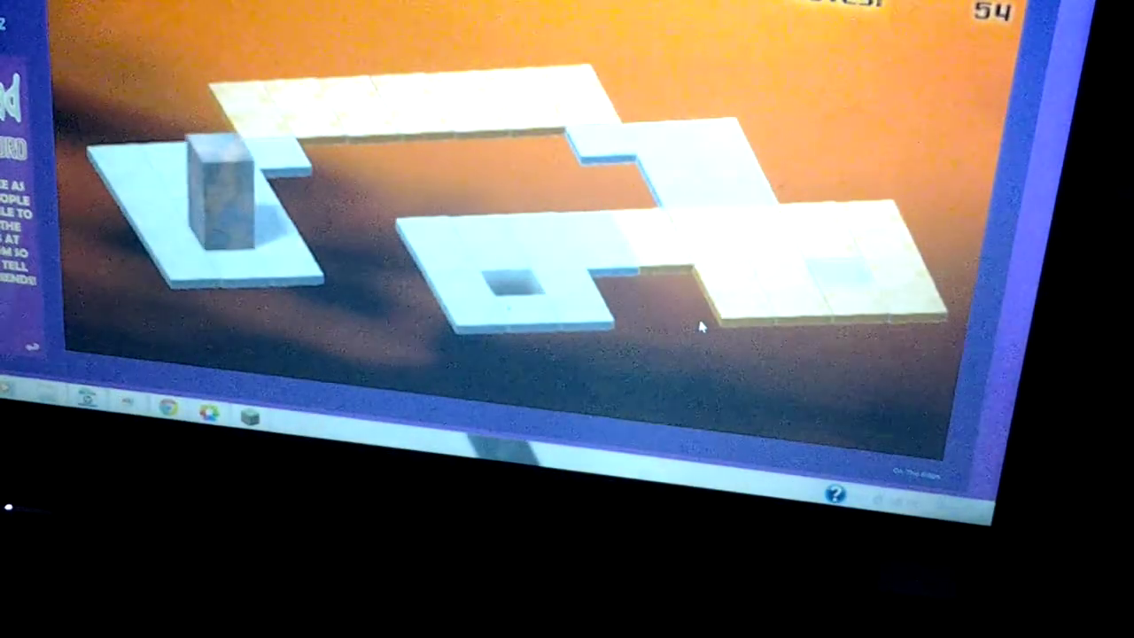
Tip the block back and right, stand it upright, and roll it forward and back
key("Up")
key("Up")
key("Right")
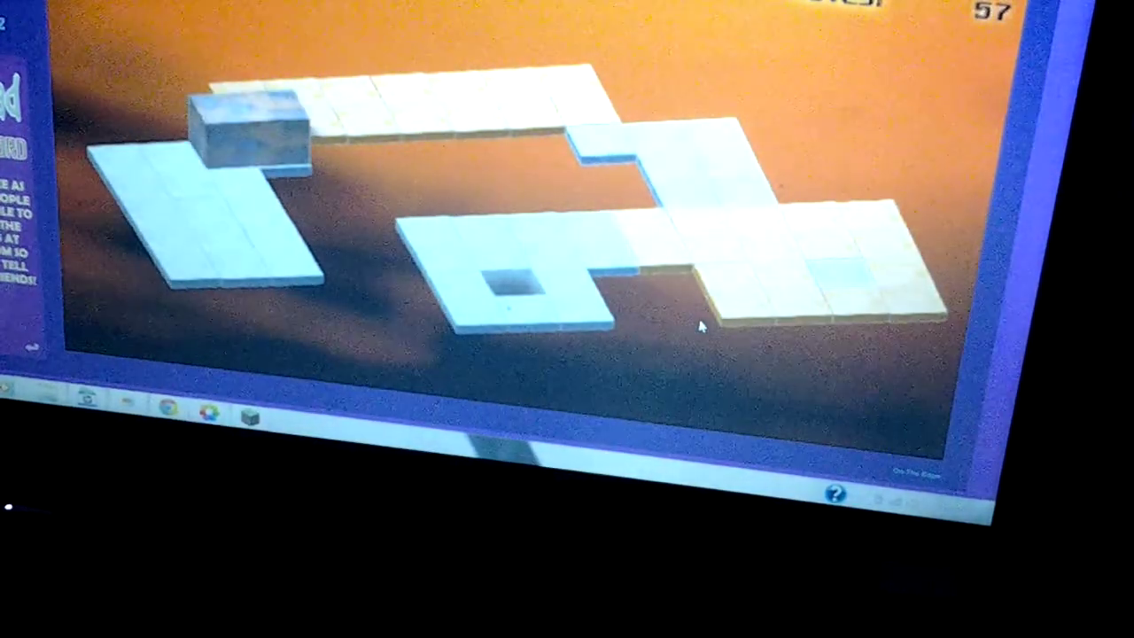
key("Left")
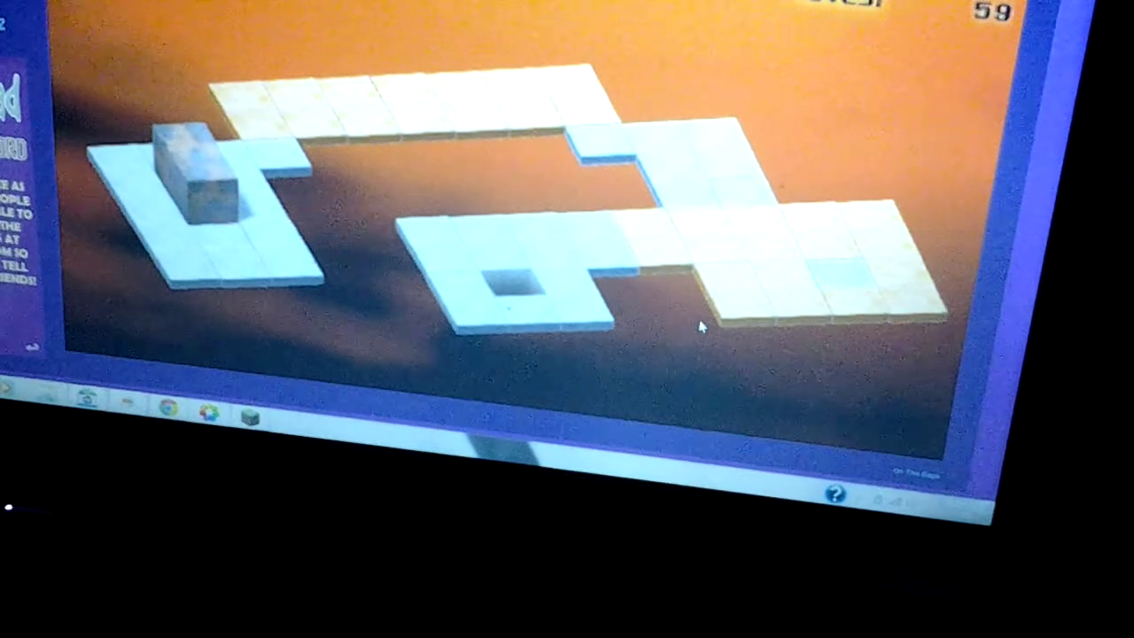
key("Down")
key("Up")
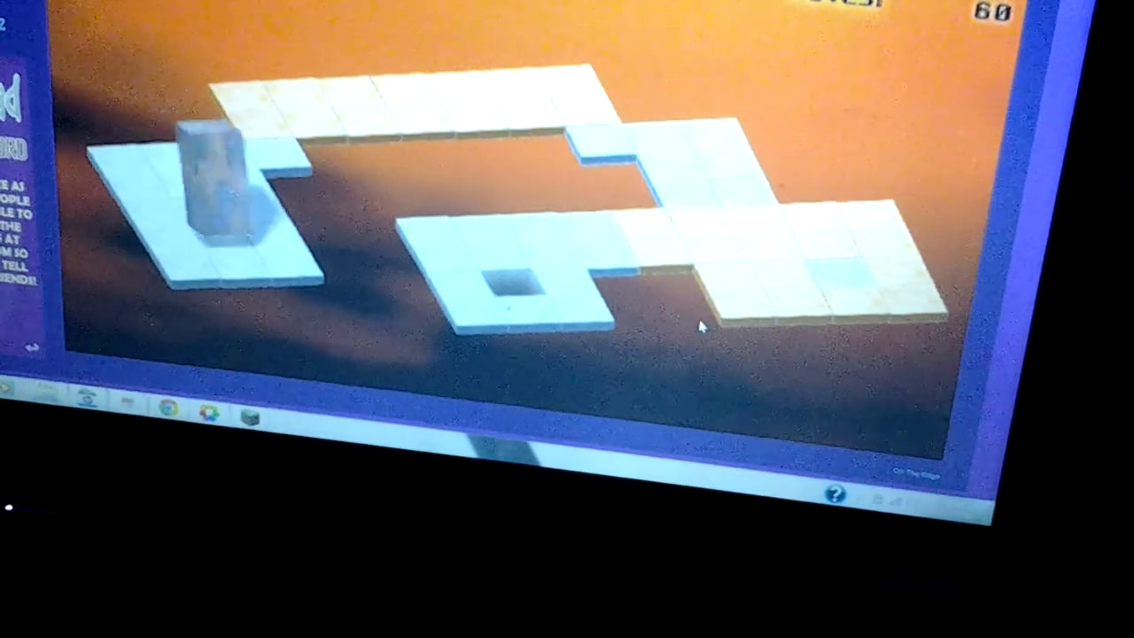
key("Right")
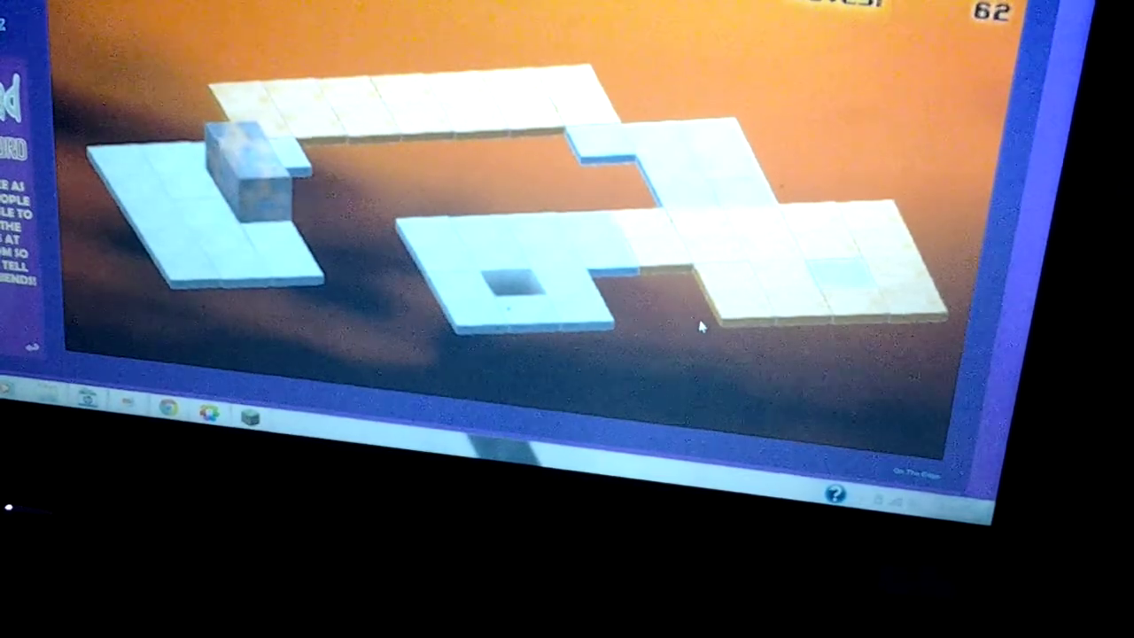
Lay the block left, roll it back, and stand it upright again on the left platform
key("Left")
key("Up")
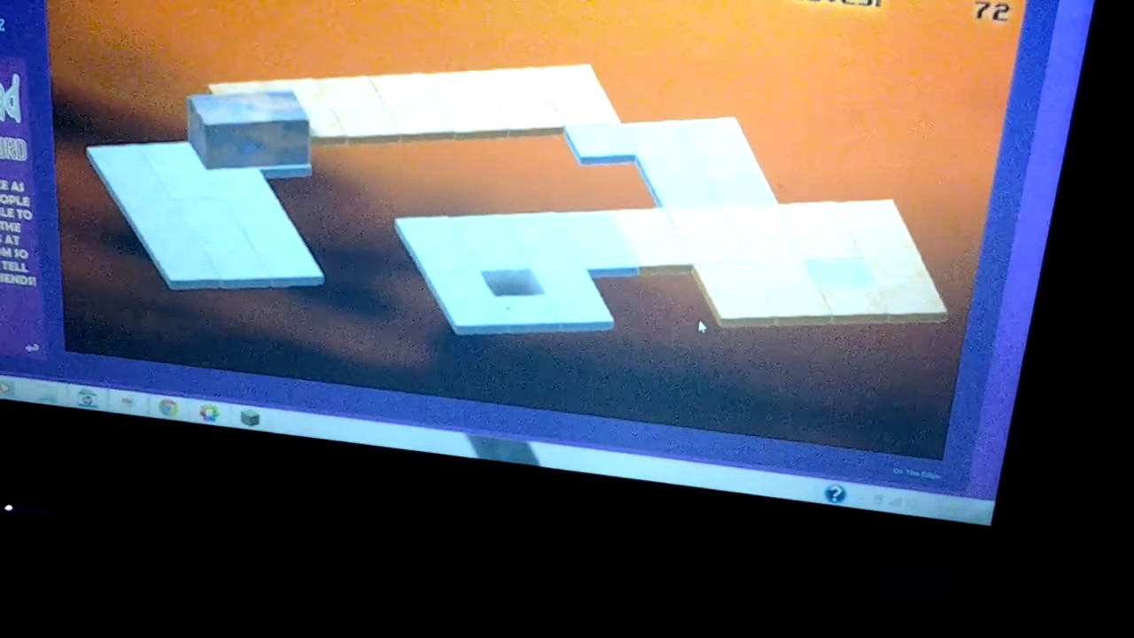
key("Left")
key("Down")
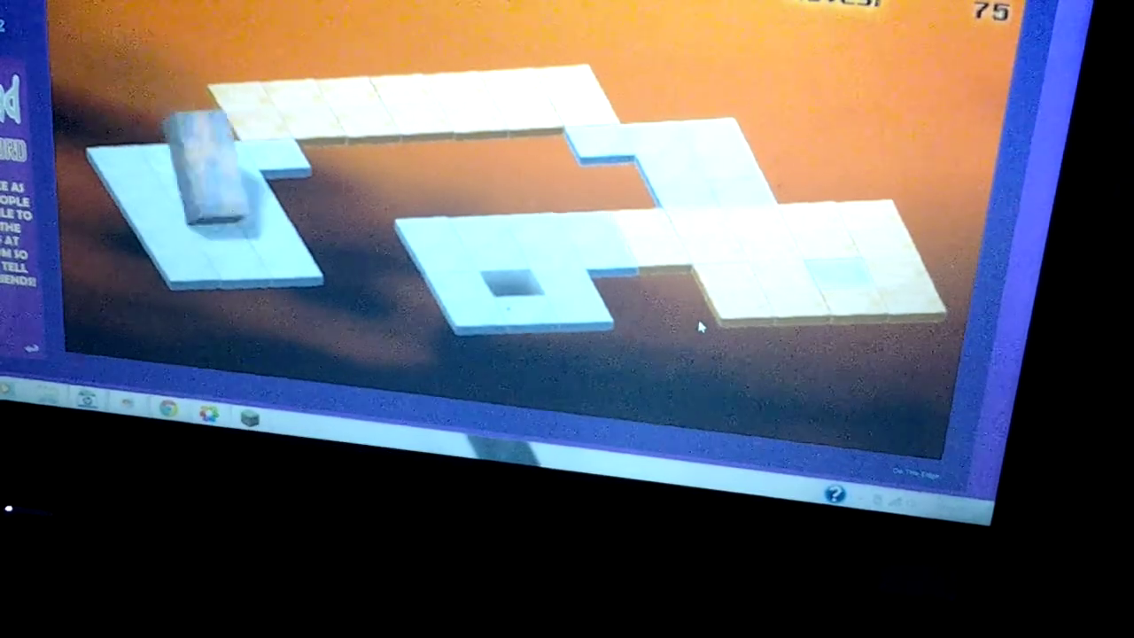
key("Left")
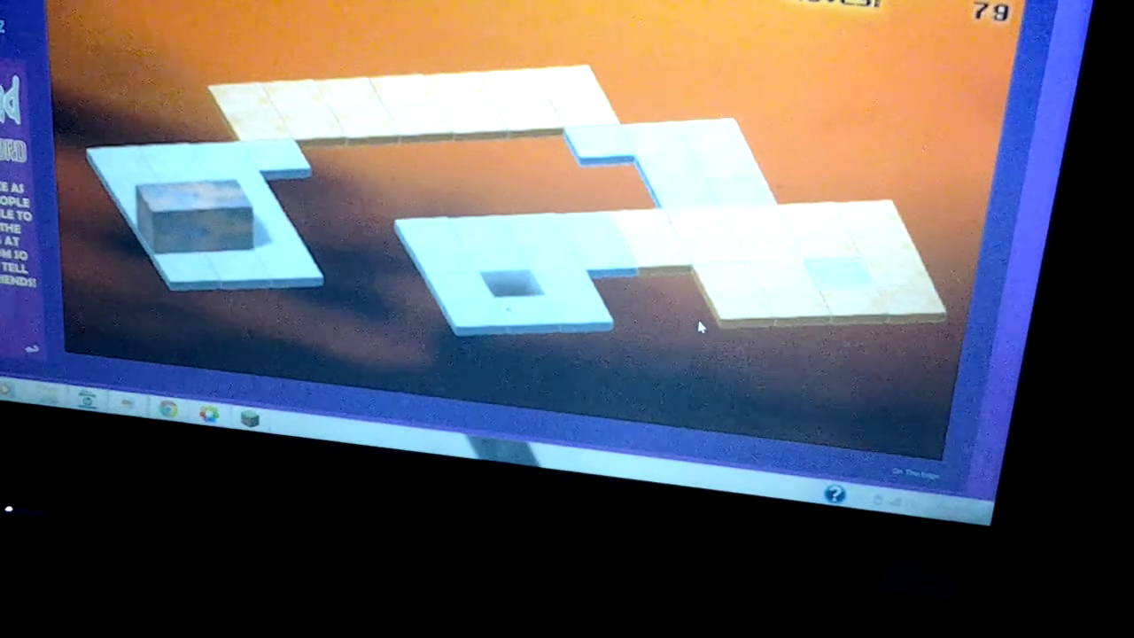
key("Up")
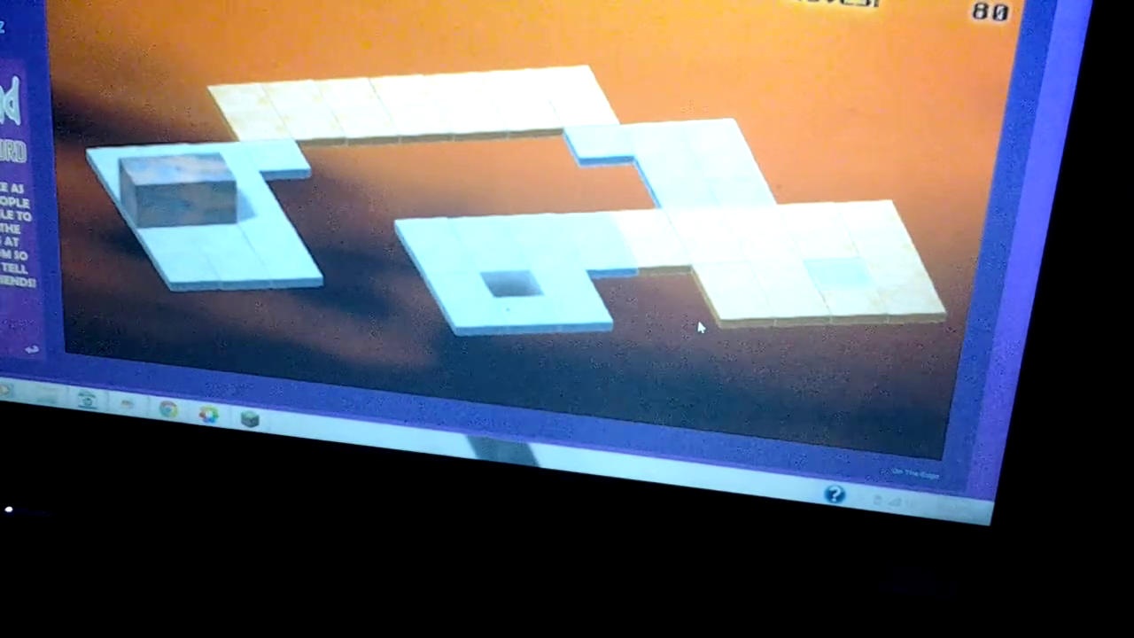
key("Right")
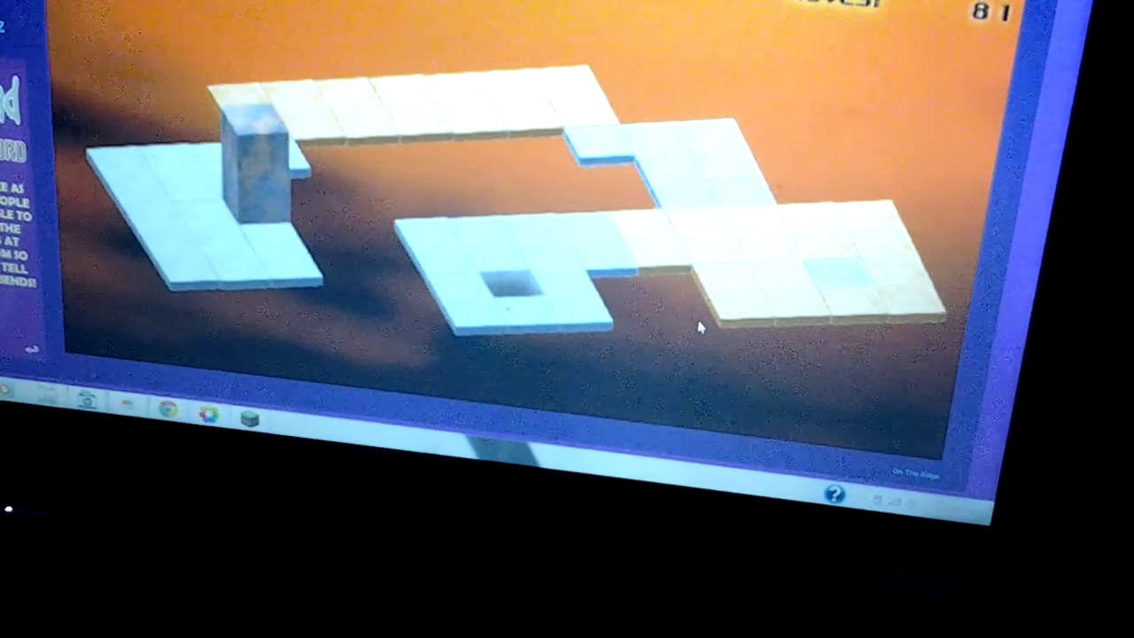
Roll the flat block left, stand it up, then tip it forward and off the left edge
key("Left")
key("Up")
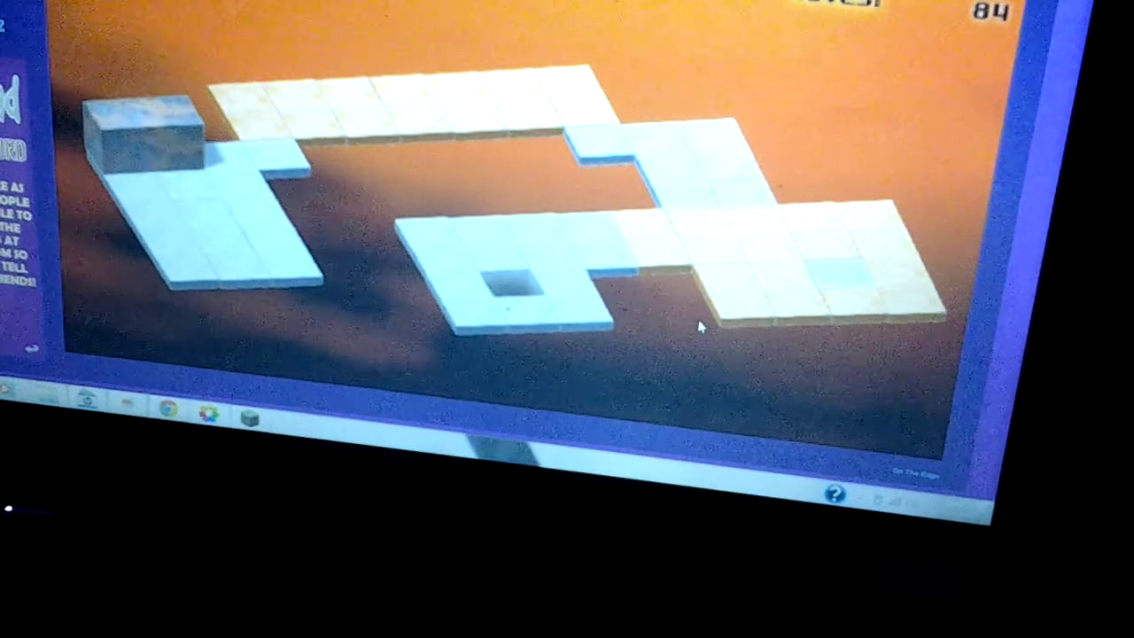
key("Right")
key("Down")
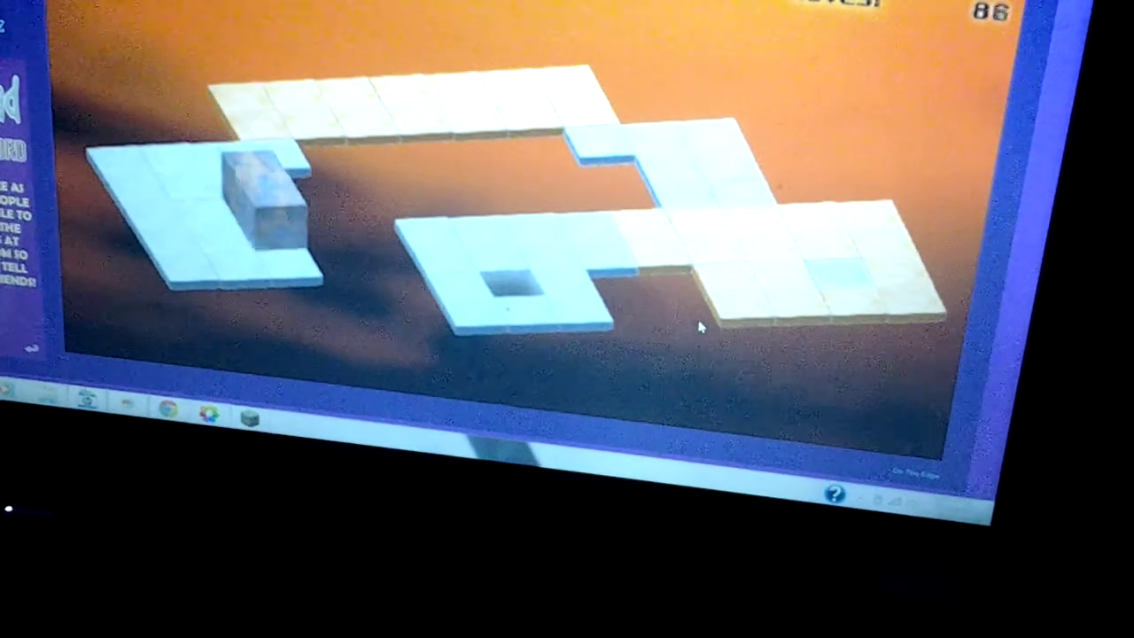
key("Left")
key("Down")
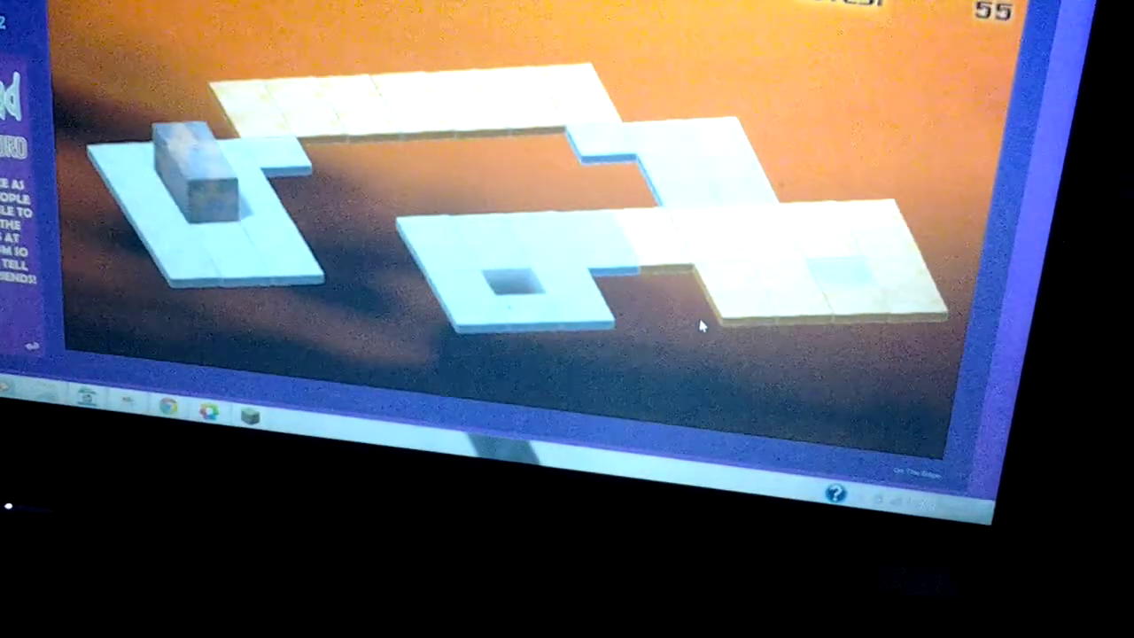
key("Up")
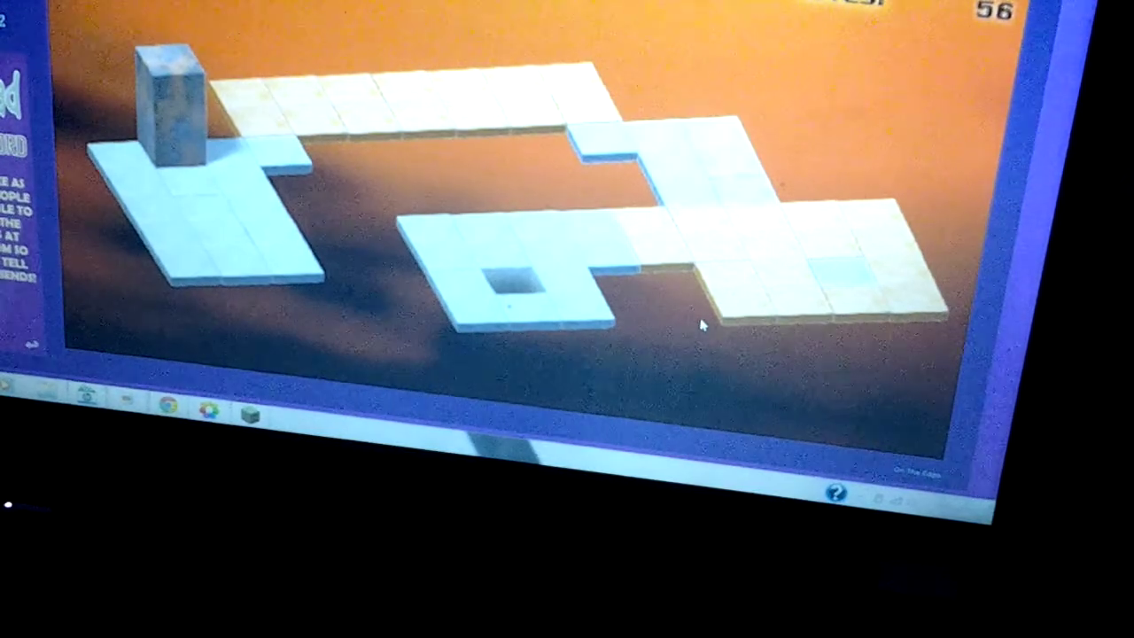
Tip the block back and forward, then roll it right across the left platform
key("Down")
key("Left")
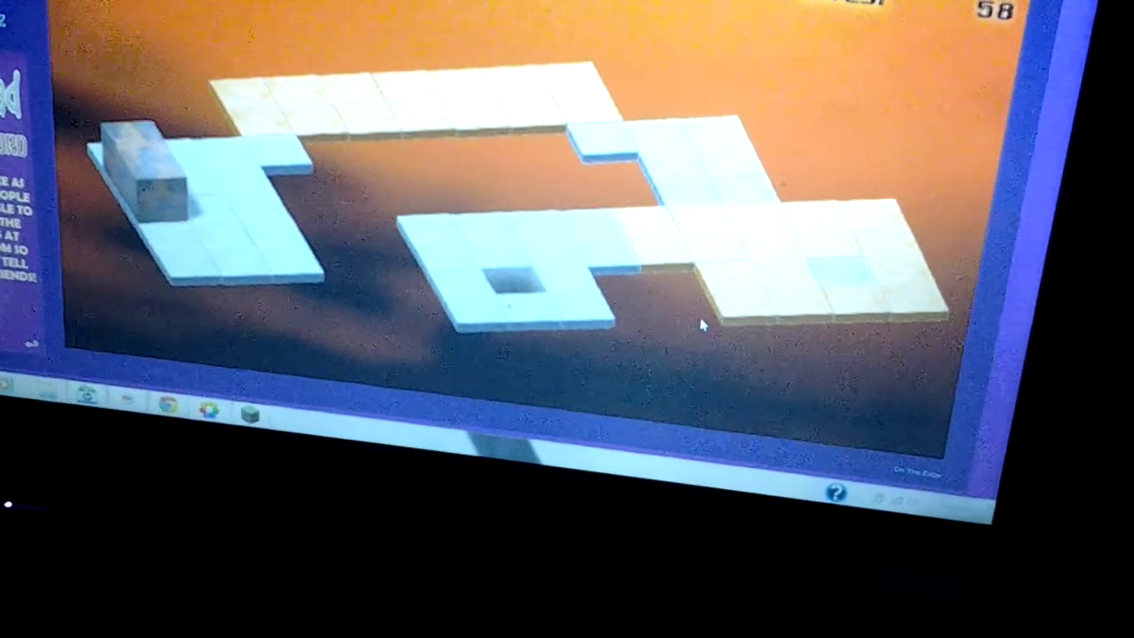
key("Right")
key("Right")
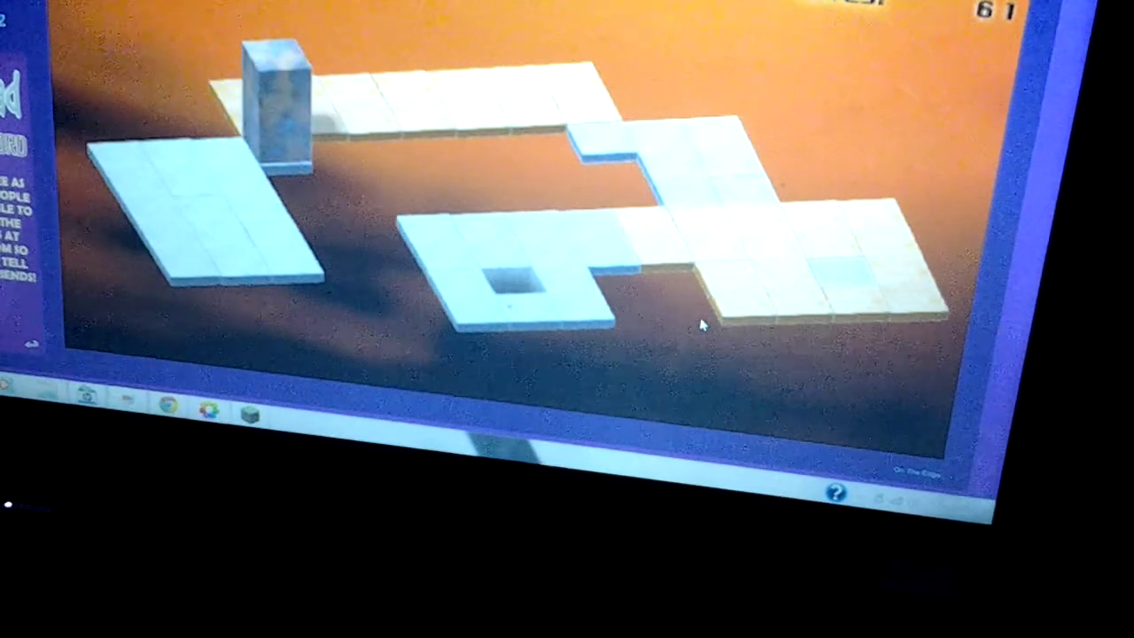
Roll the block along the back row, then down to stand upright on the right platform
key("Up")
key("Right")
key("Right")
key("Right")
key("Right")
key("Right")
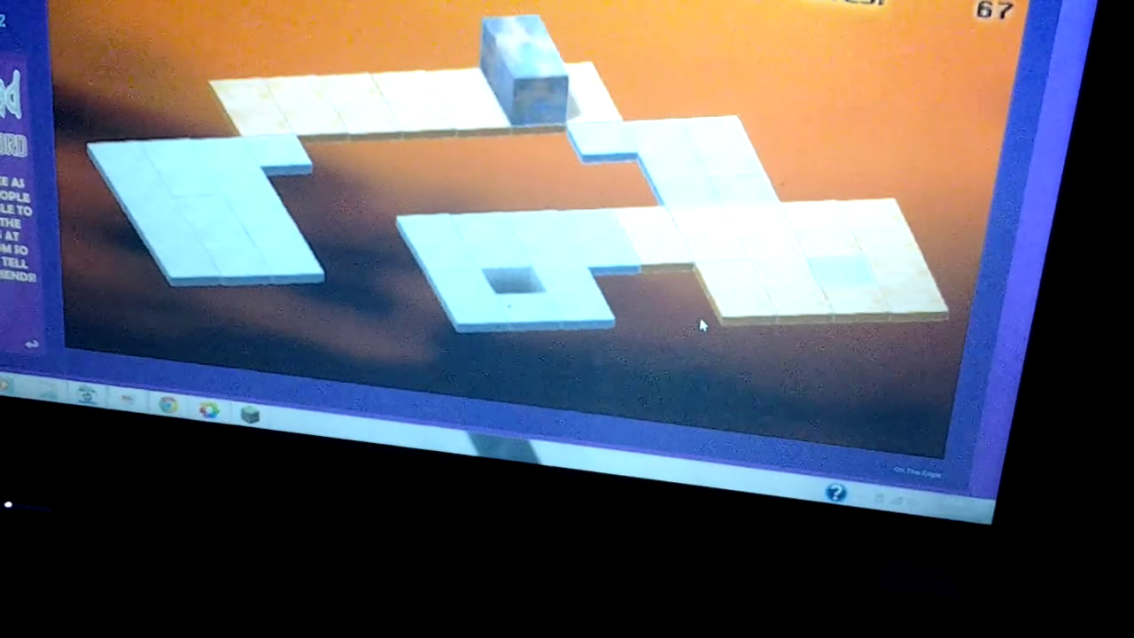
key("Right")
key("Up")
key("Right")
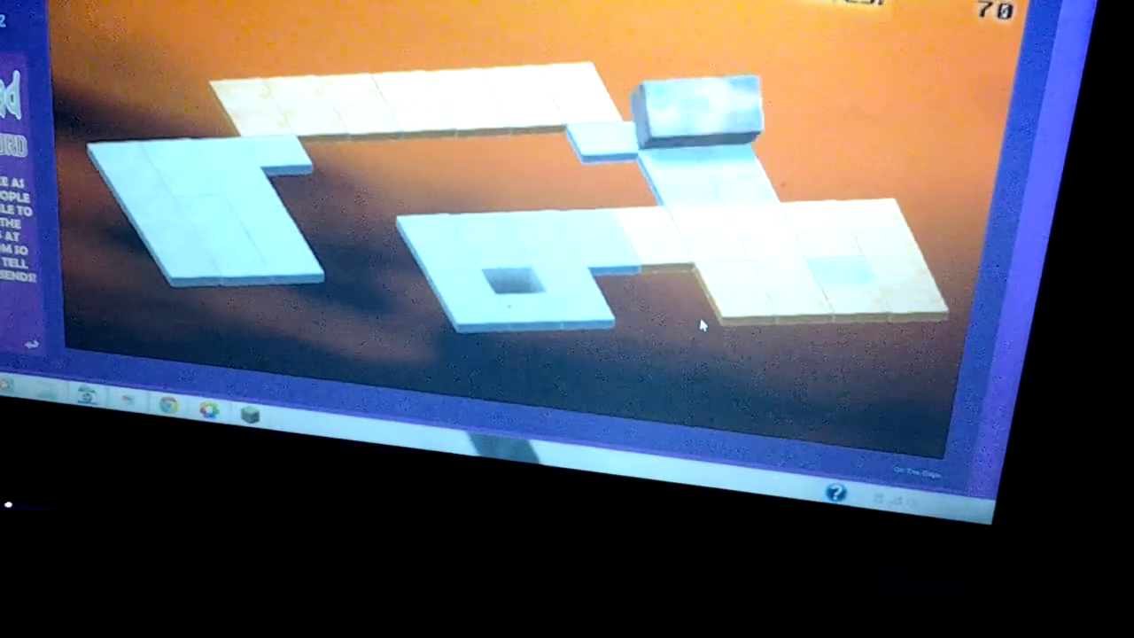
key("Down")
key("Down")
key("Down")
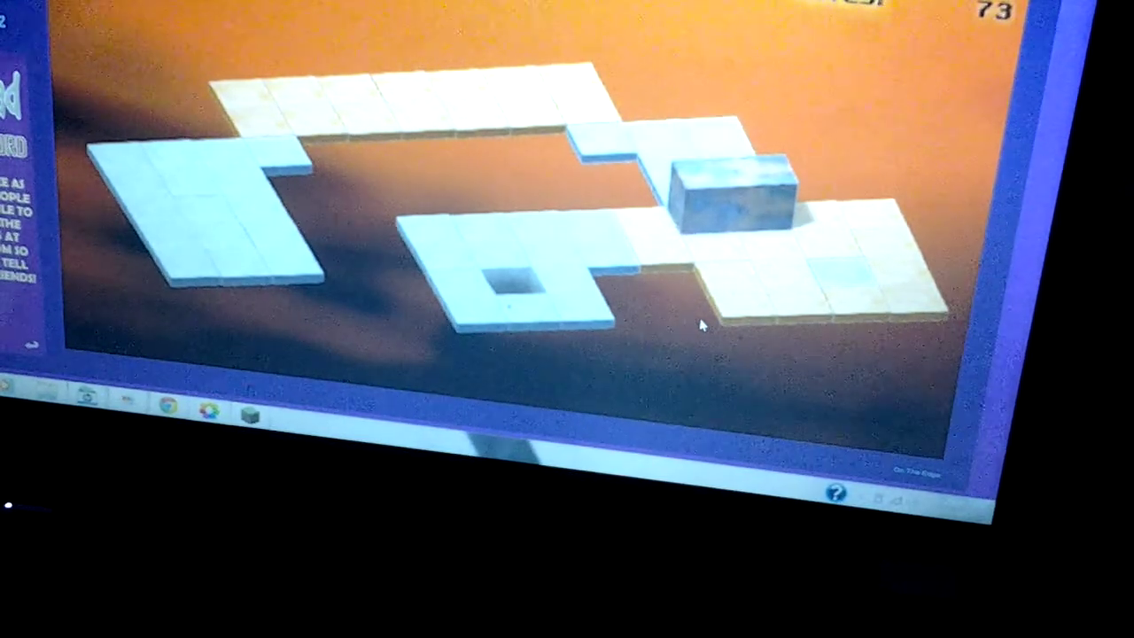
key("Down")
key("Down")
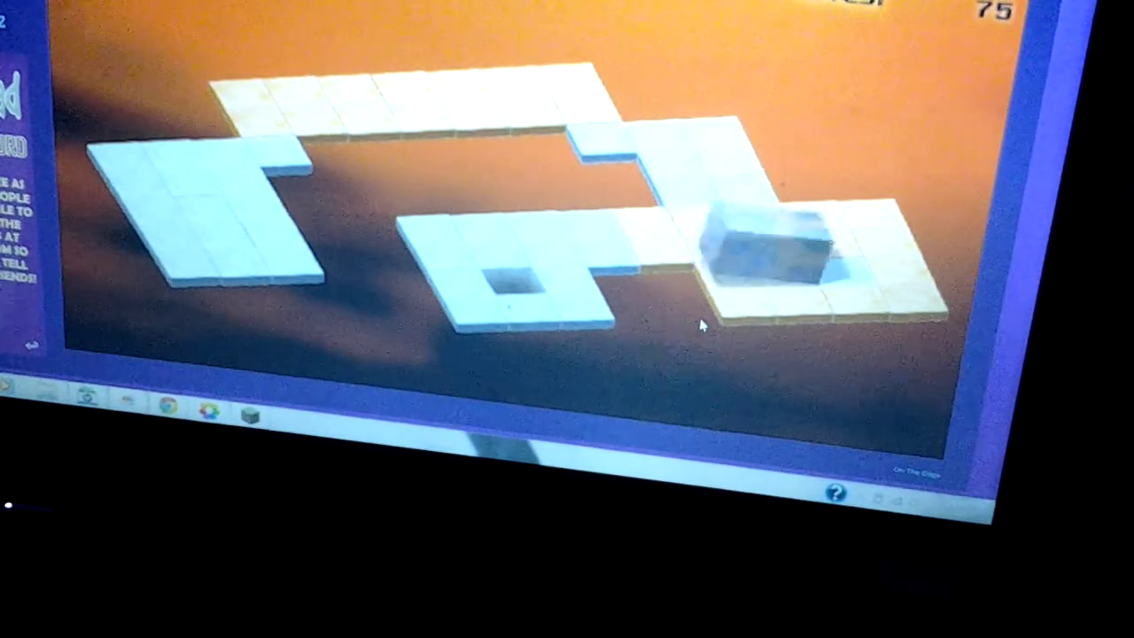
key("Right")
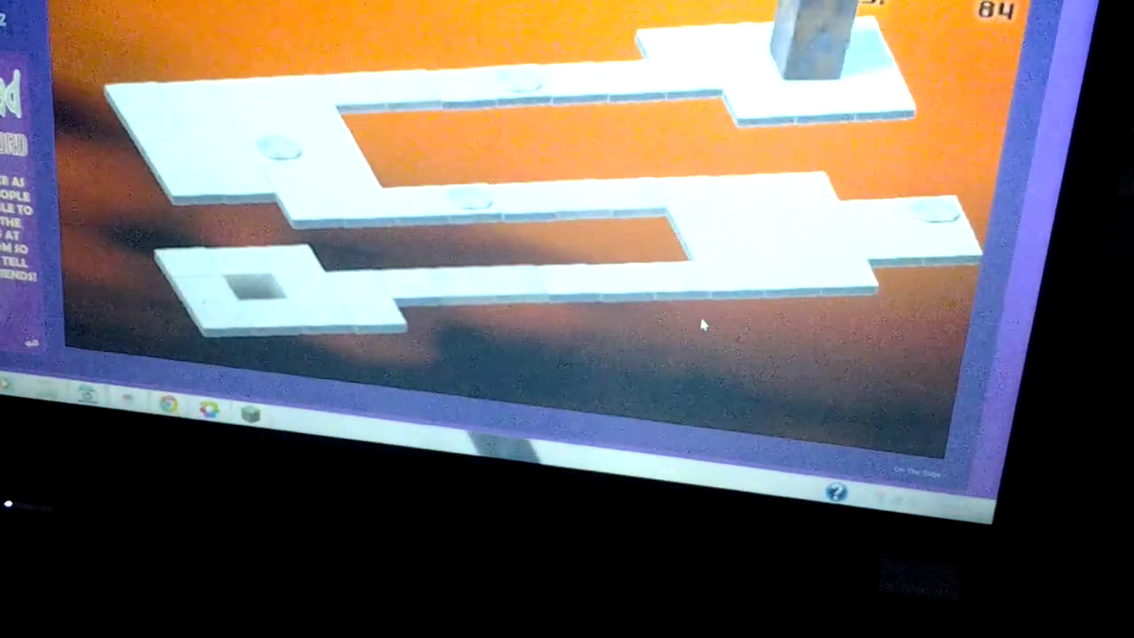
Rock the block left and right along the top row
key("Left")
key("Left")
key("Left")
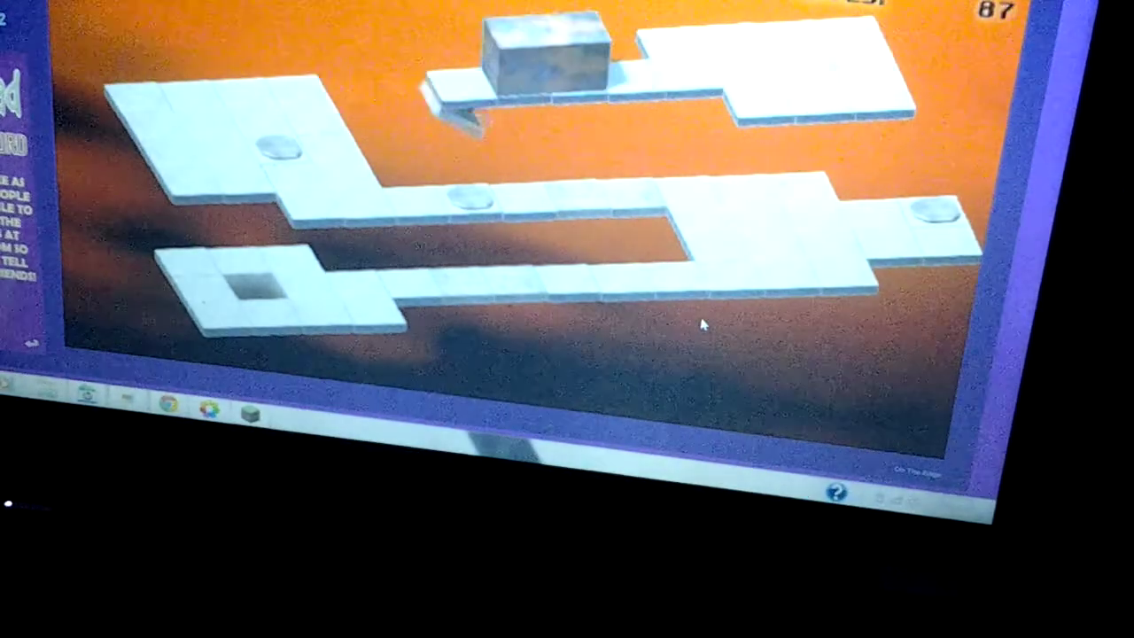
key("Right")
key("Left")
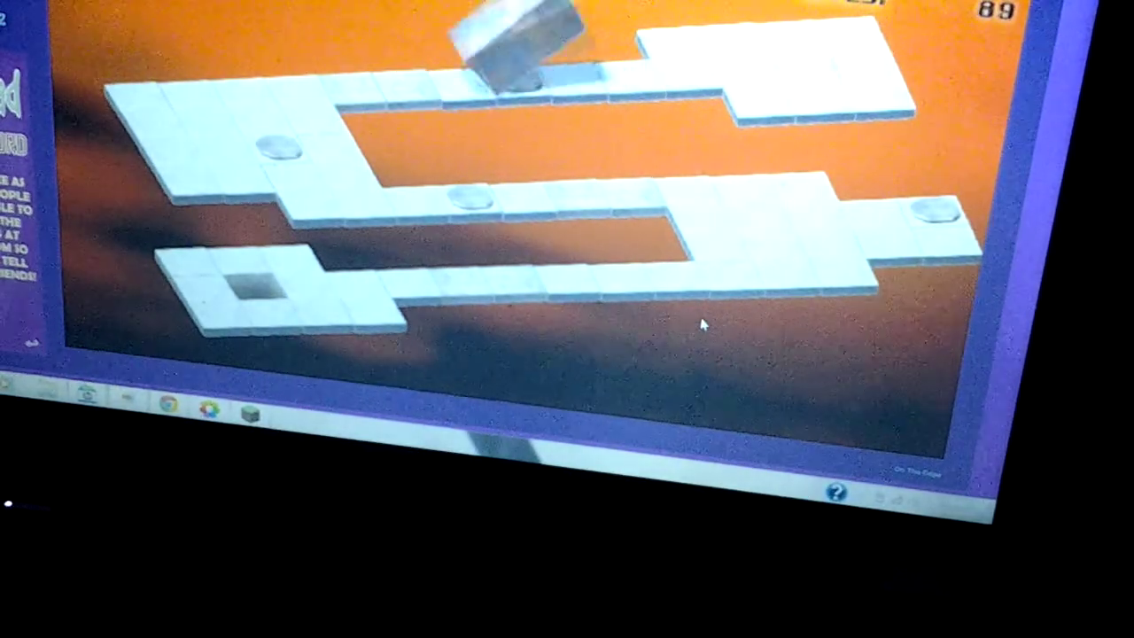
key("Left")
key("Left")
key("Left")
key("Left")
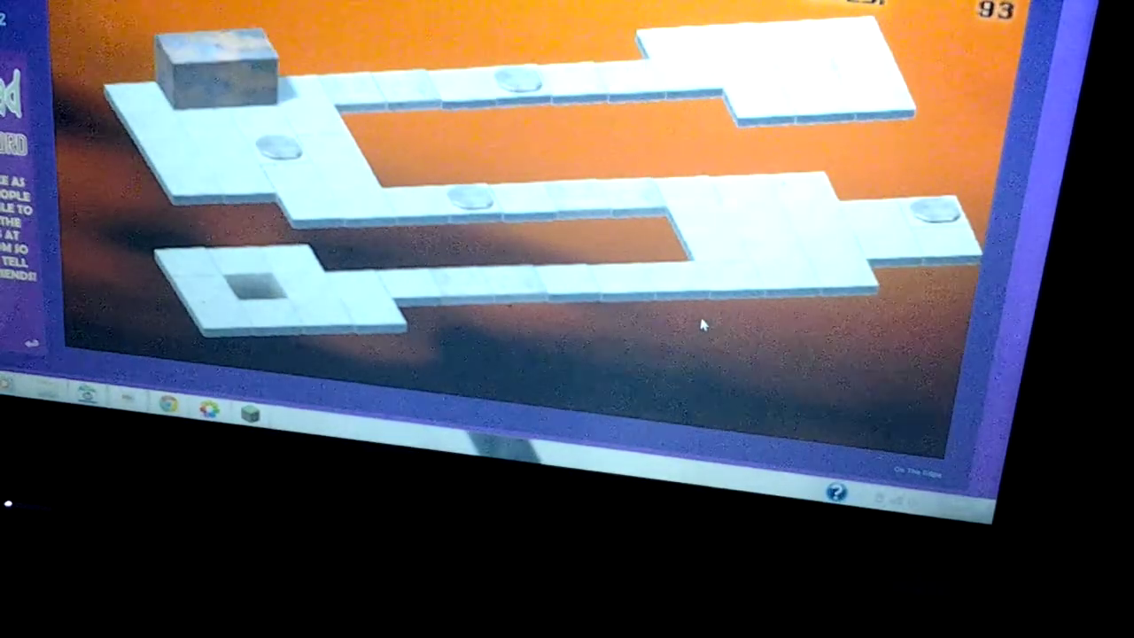
Alternate the block between flat and upright while working it leftward
key("Down")
key("Down")
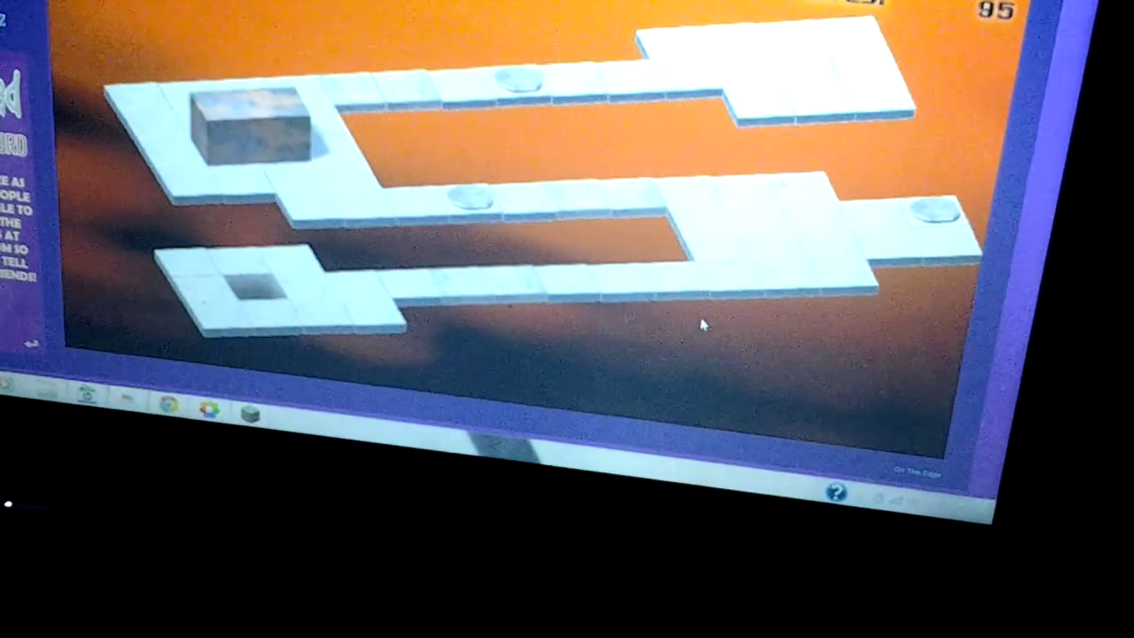
key("Right")
key("Down")
key("Left")
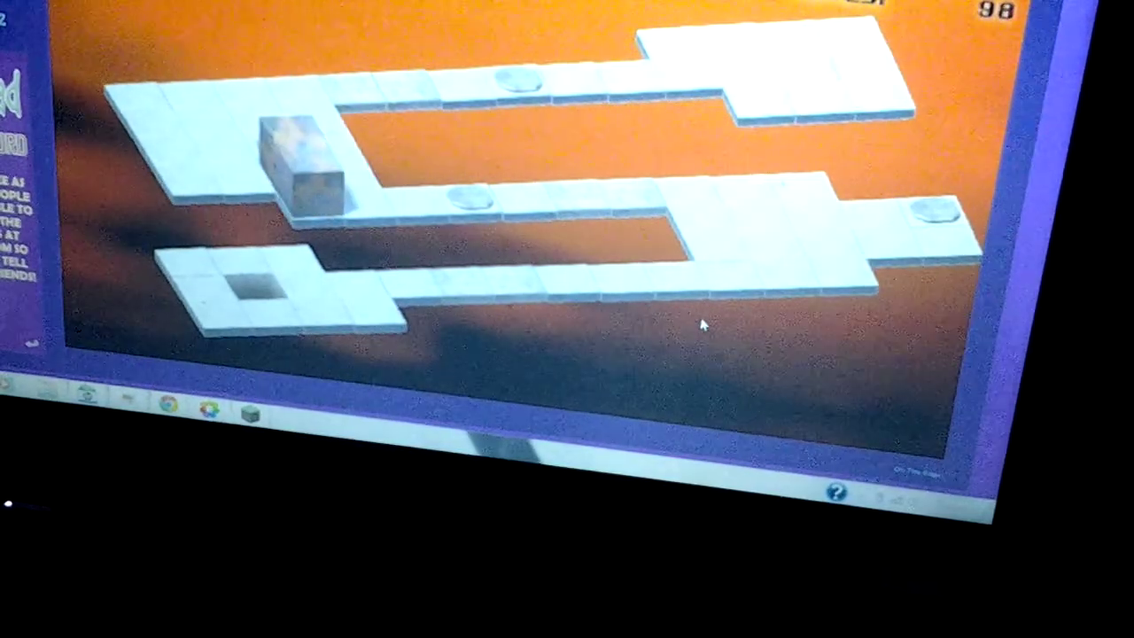
key("Up")
key("Left")
key("Down")
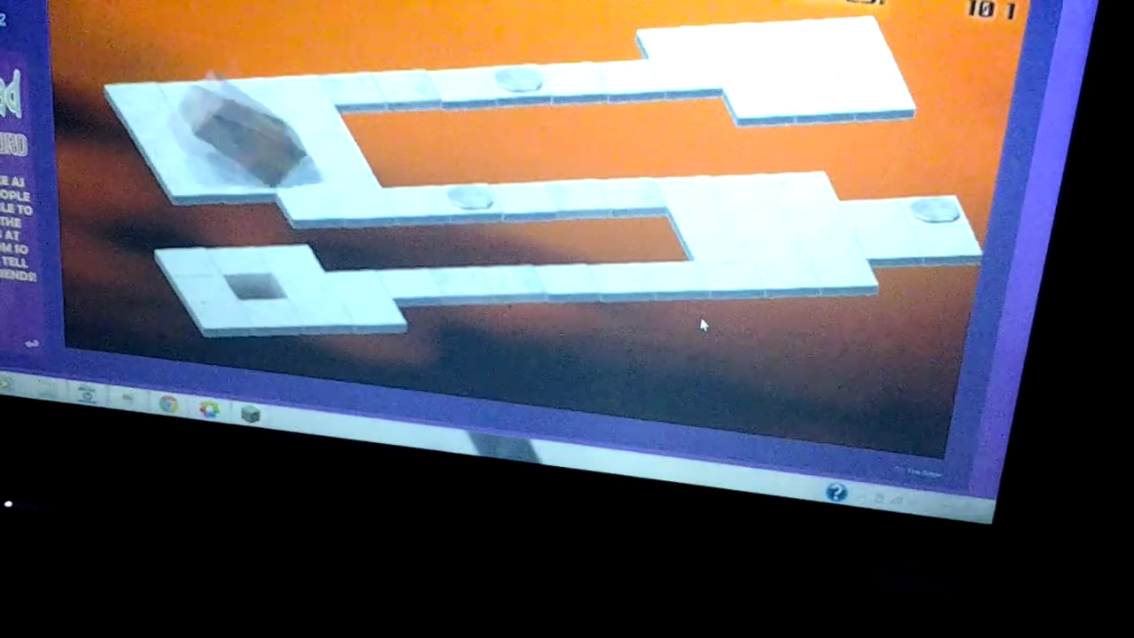
Tip the block forward, back and sideways toward the front rows
key("Right")
key("Up")
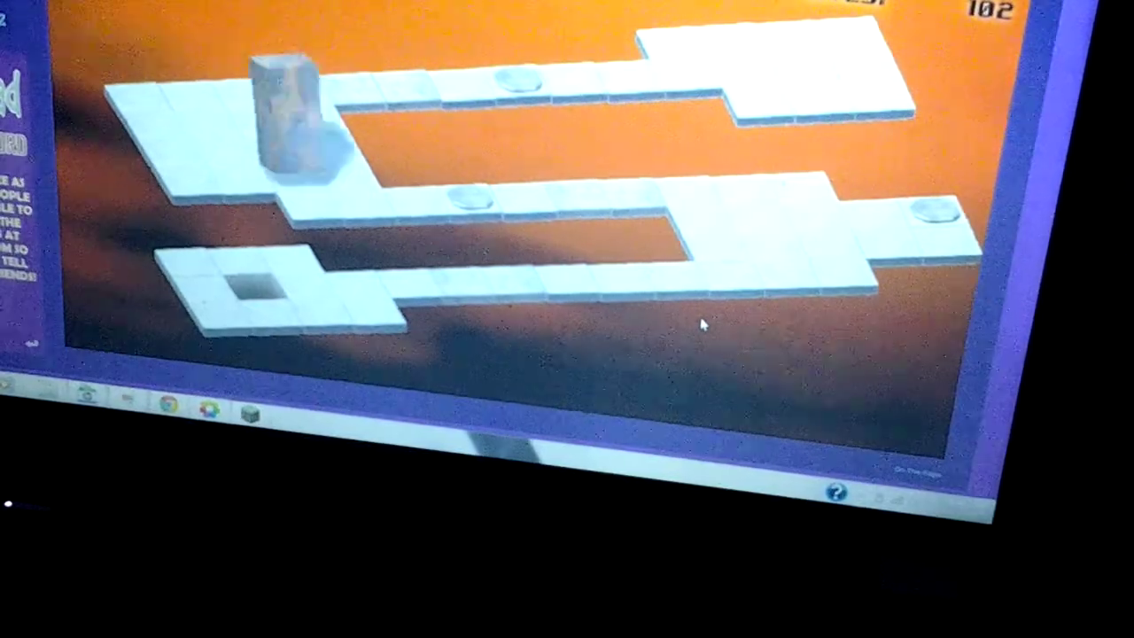
key("Up")
key("Left")
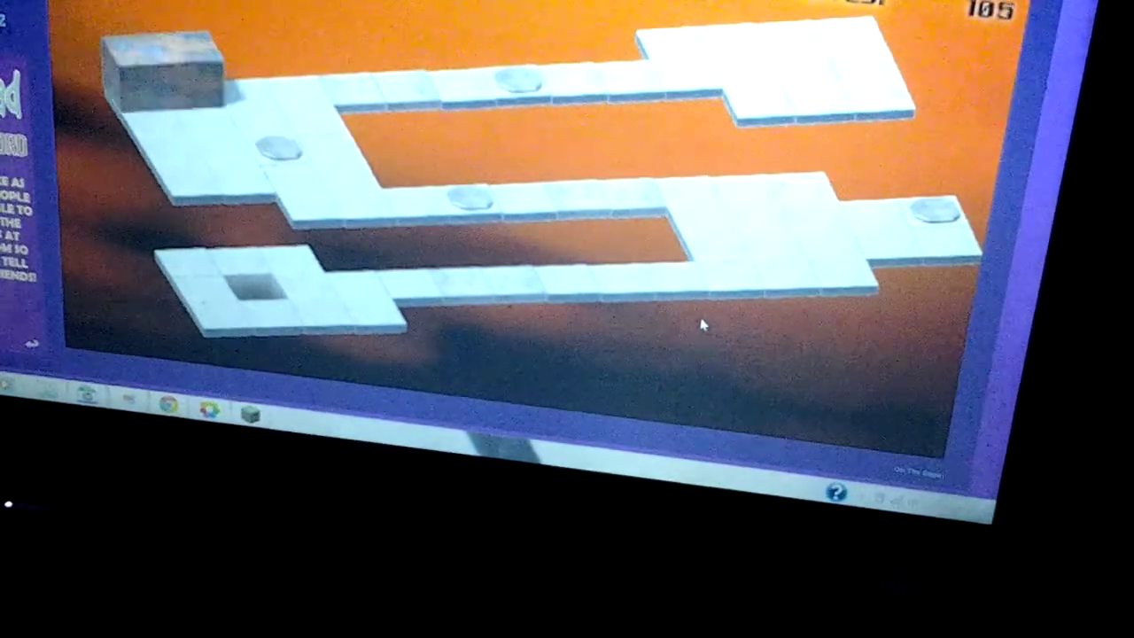
key("Down")
key("Right")
key("Down")
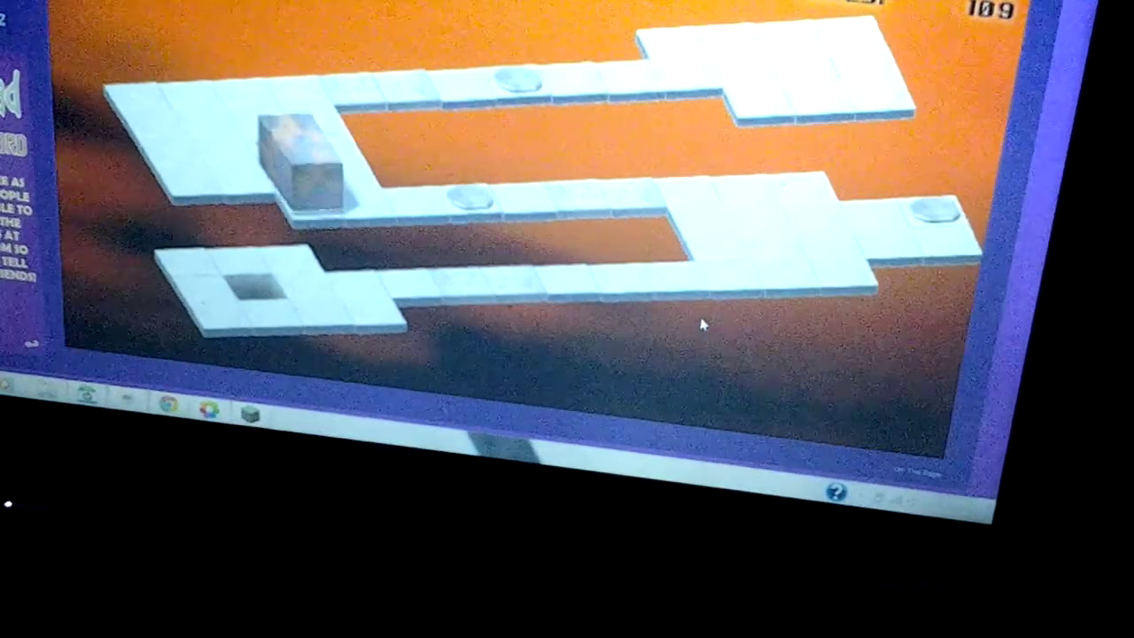
Lay the block flat on the top platform and shift it a row back and forward
key("Left")
key("Up")
key("Right")
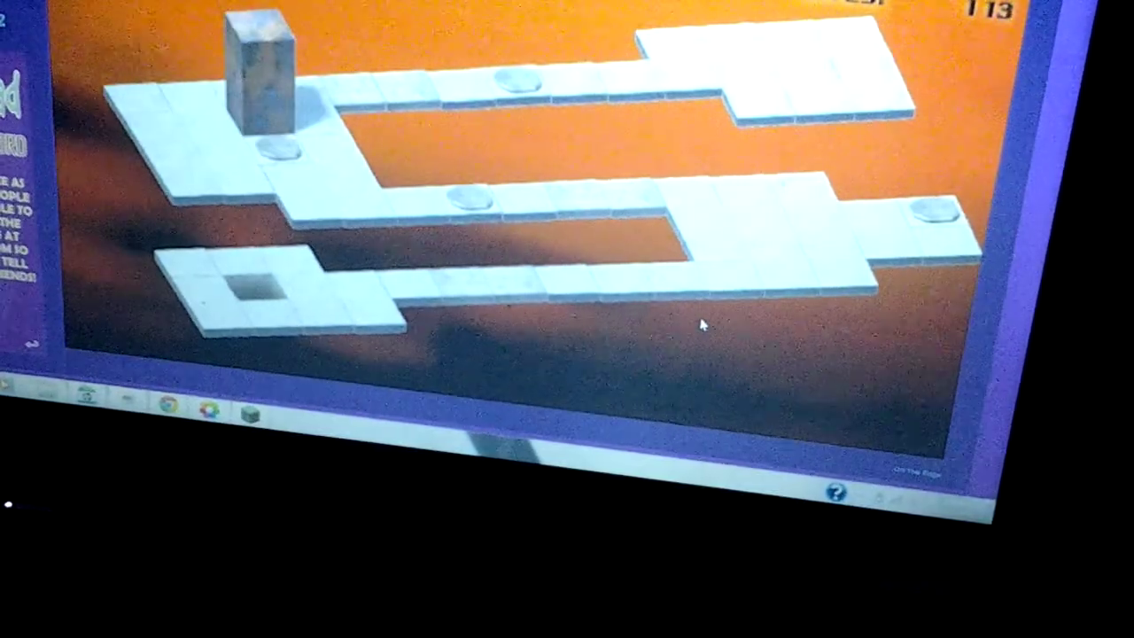
key("Left")
key("Down")
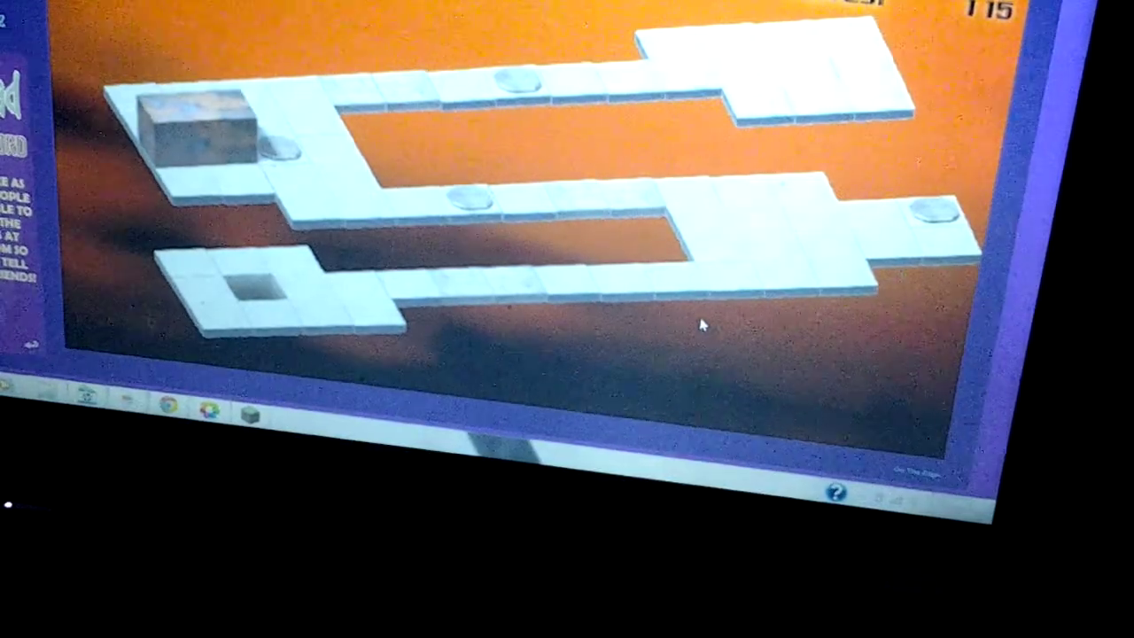
Roll the block forward and right onto the switch to toggle the bridge
key("Up")
key("Right")
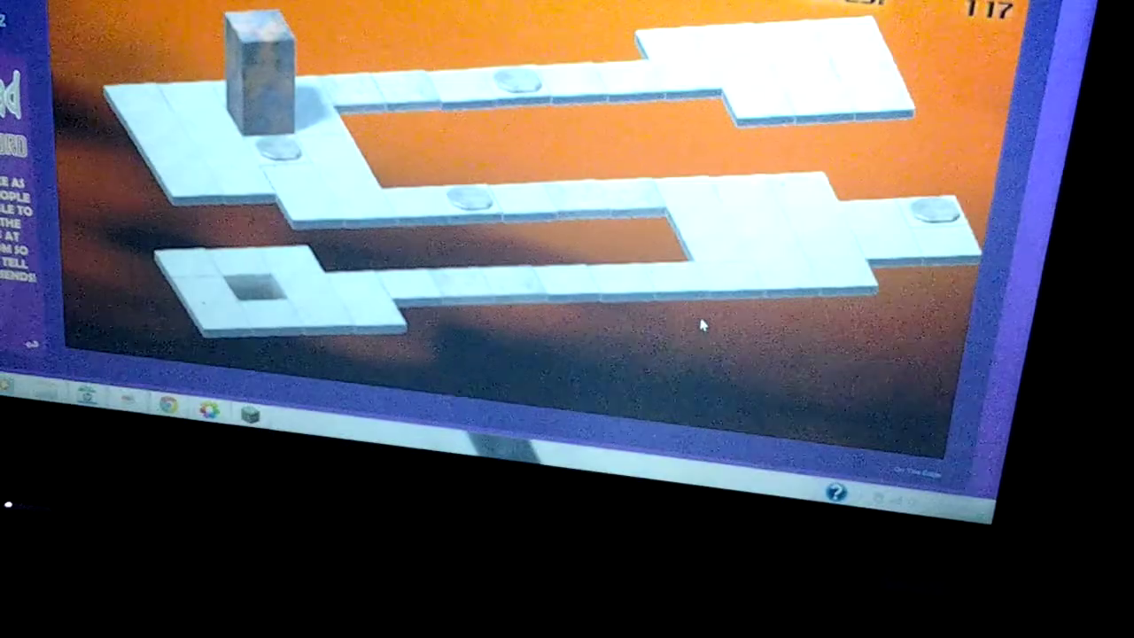
key("Down")
key("Down")
key("Right")
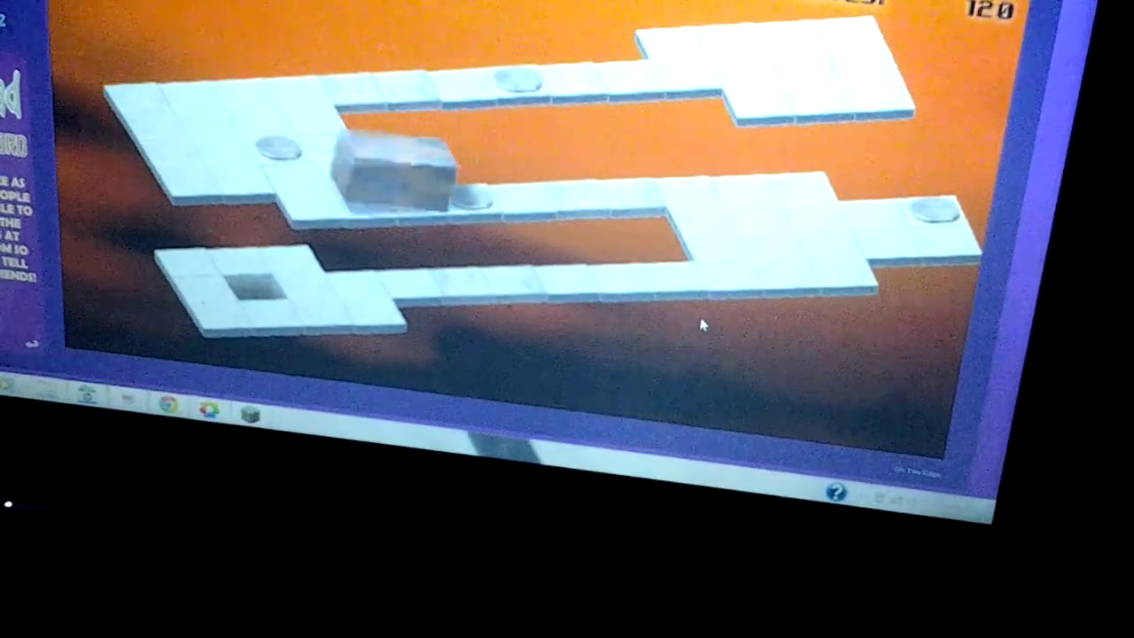
key("Right")
Roll the block right off the switch, then back left twice
key("Right")
key("Left")
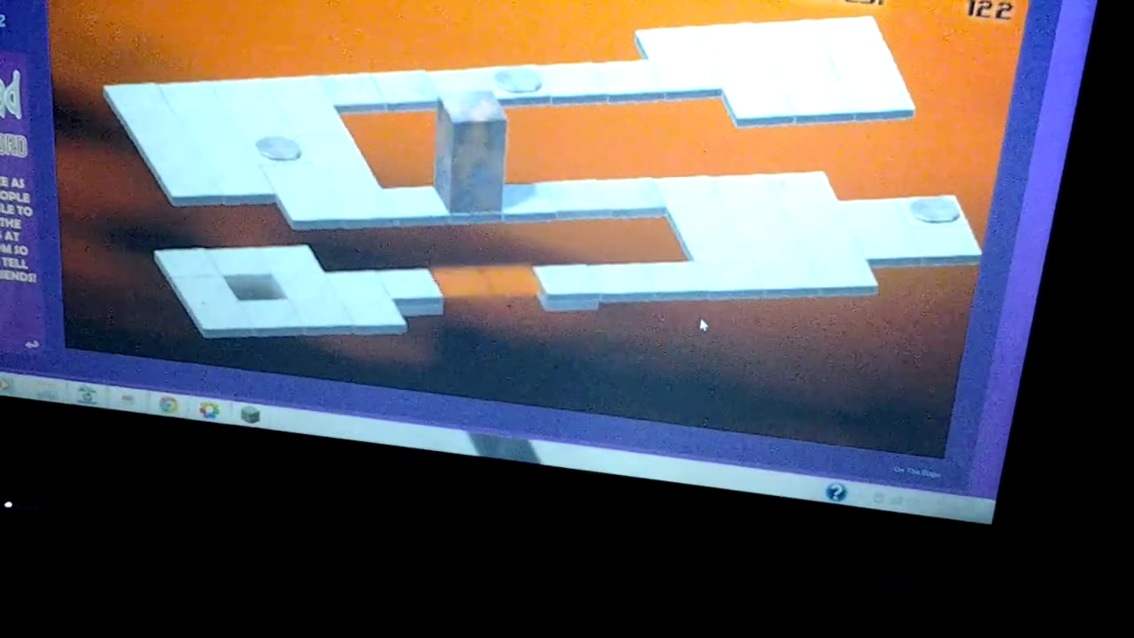
key("Right")
key("Left")
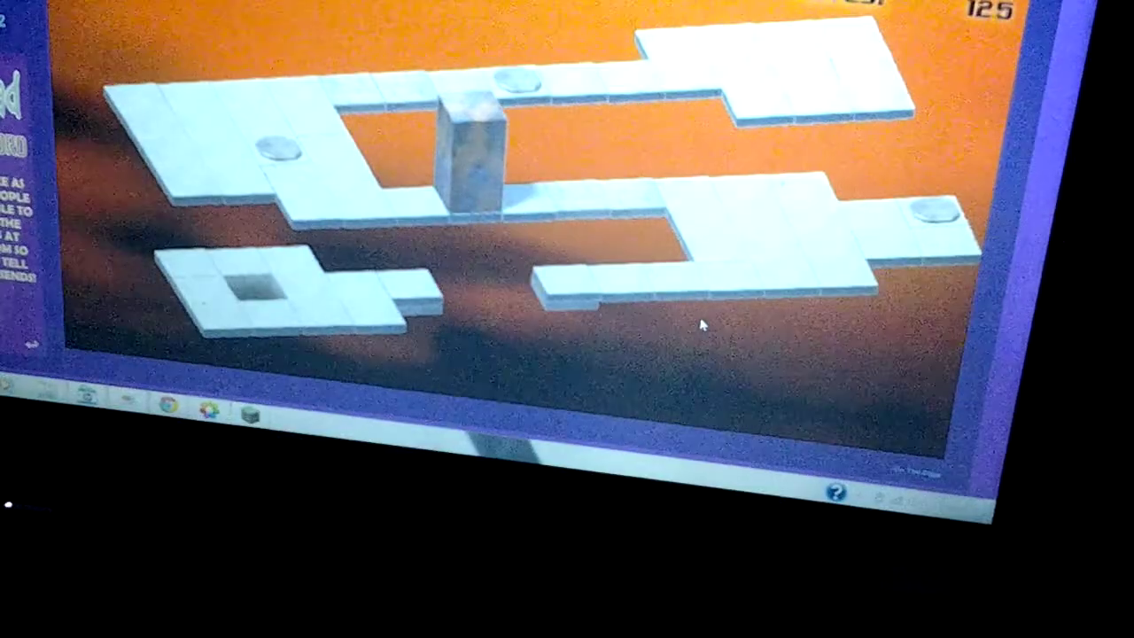
key("Left")
key("Left")
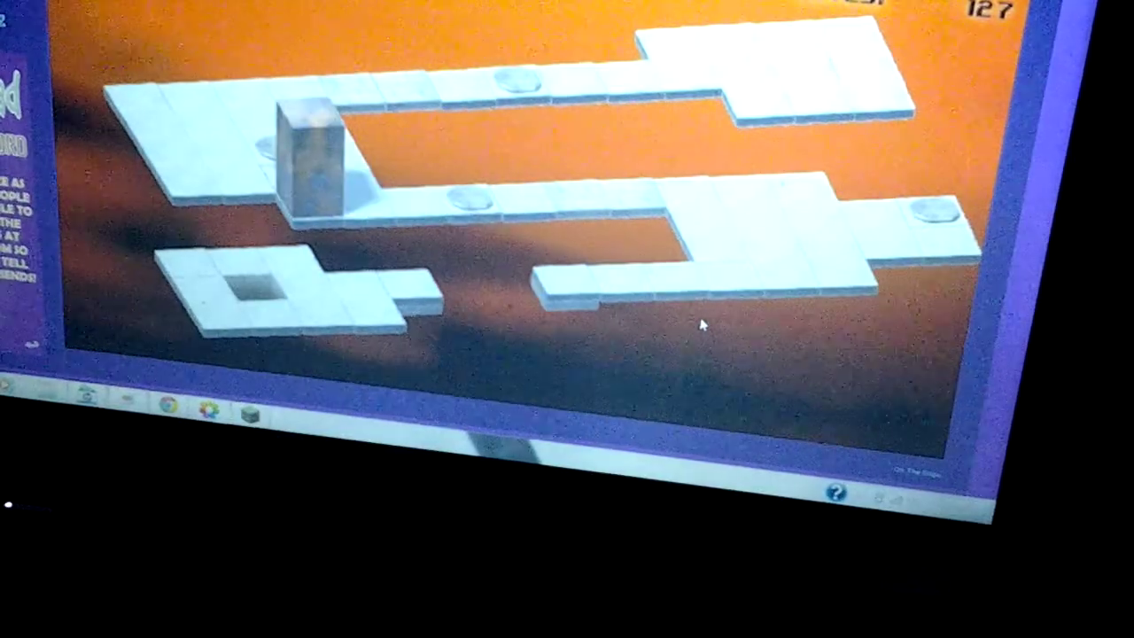
Bring the block upright and roll it right along the middle path
key("Up")
key("Down")
key("Right")
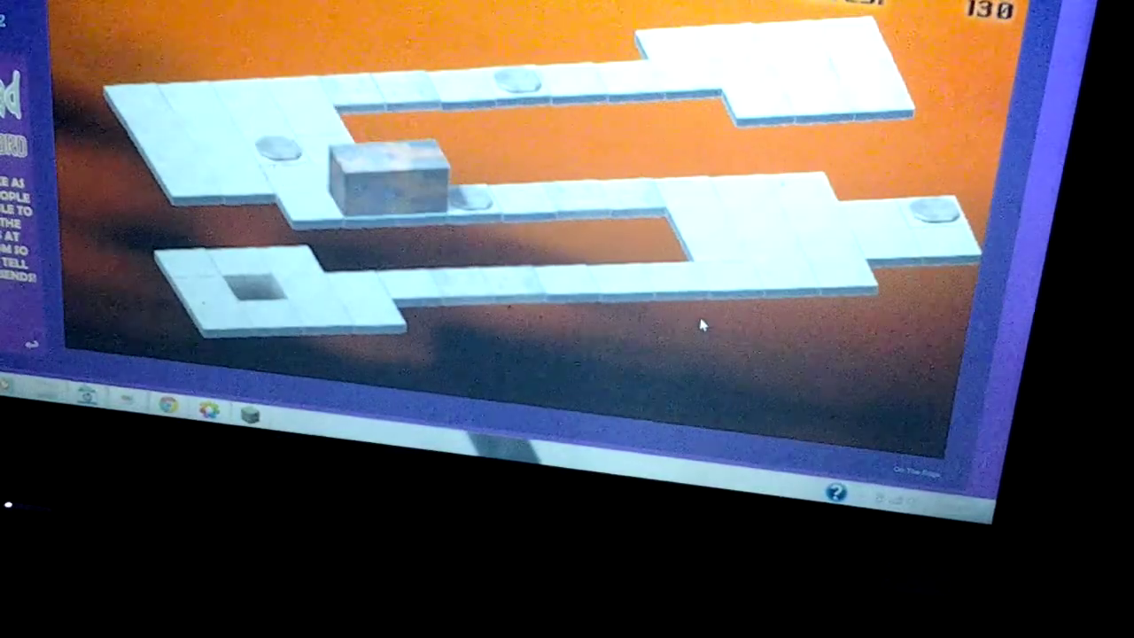
key("Right")
key("Right")
key("Right")
key("Right")
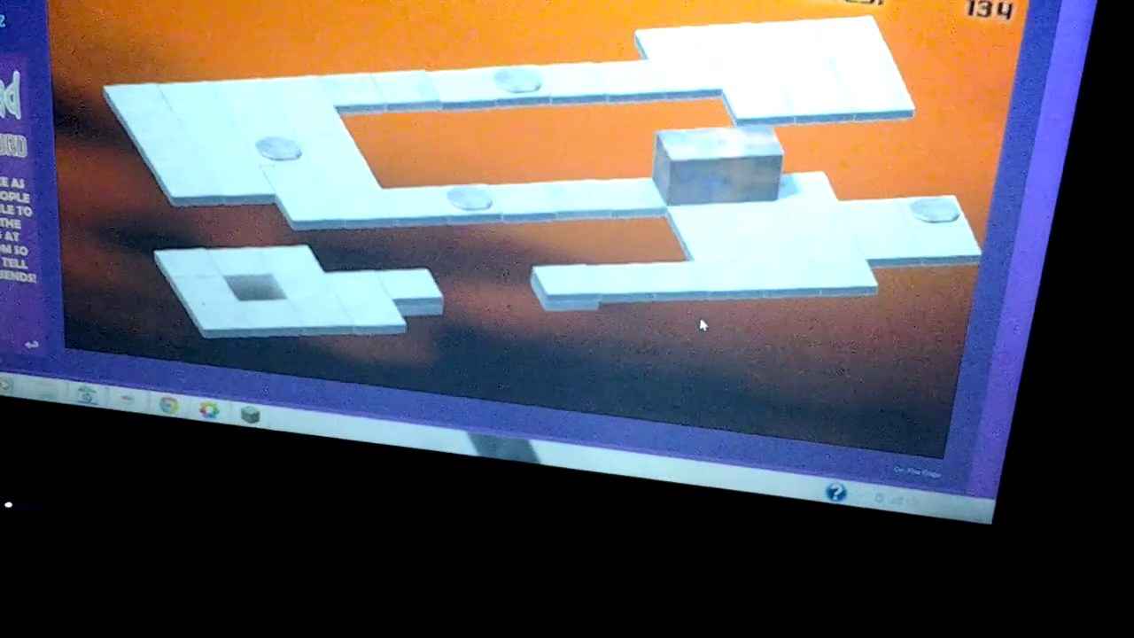
Push the block to the middle path's right end, then stand it upright
key("Right")
key("Down")
key("Right")
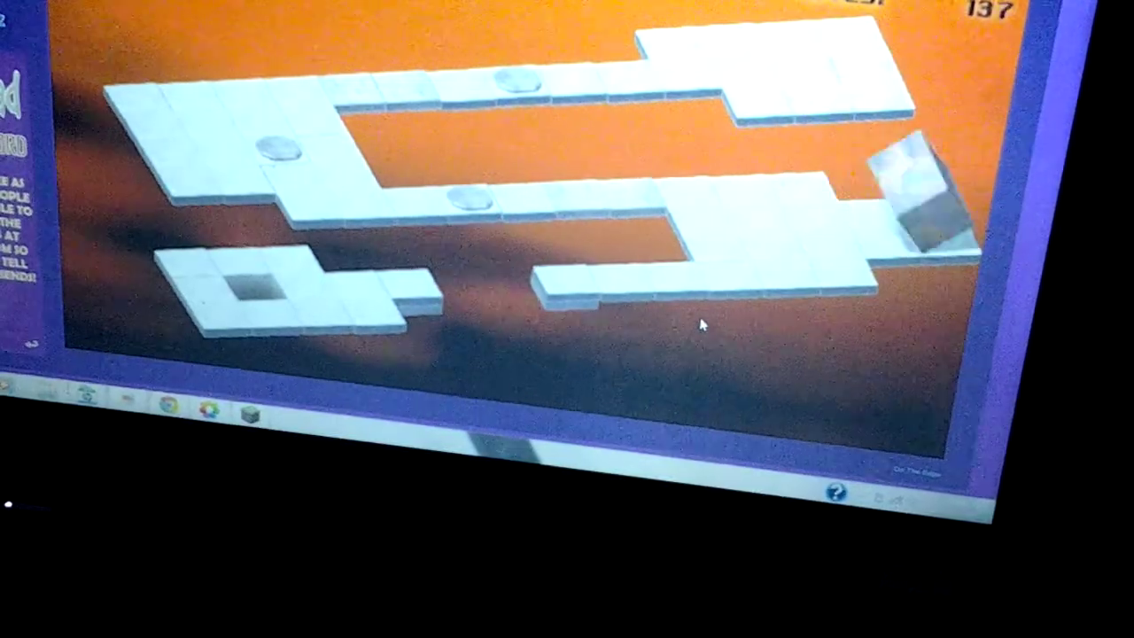
key("Right")
key("Left")
key("Left")
key("Left")
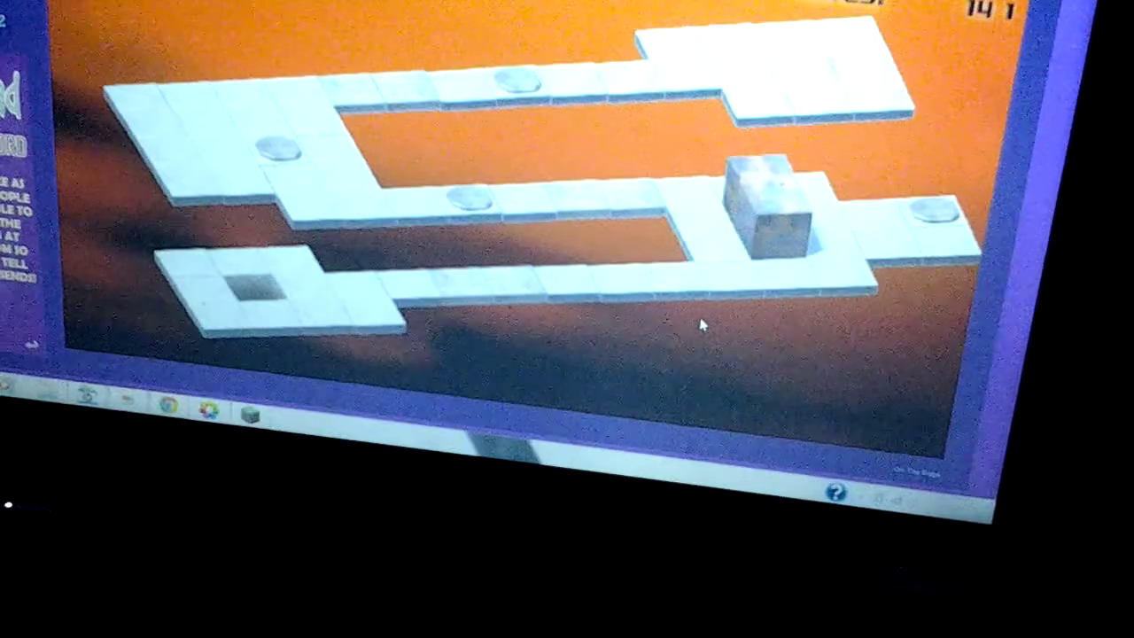
key("Left")
key("Left")
key("Left")
key("Left")
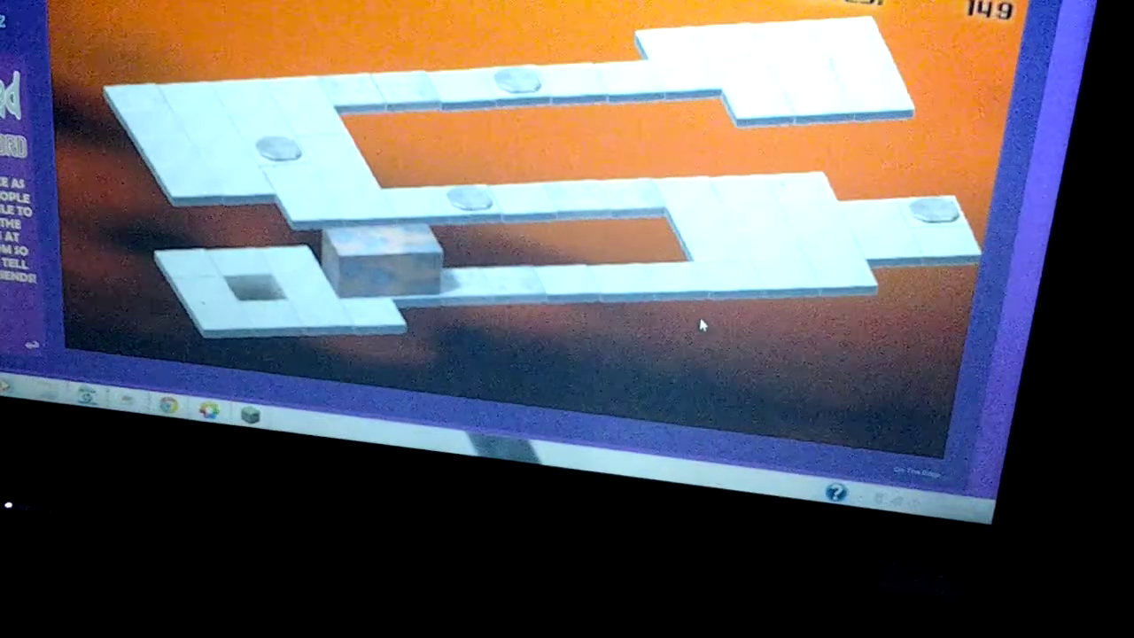
Roll the block right along the lower row, then back and forth along the middle path
key("Right")
key("Right")
key("Right")
key("Right")
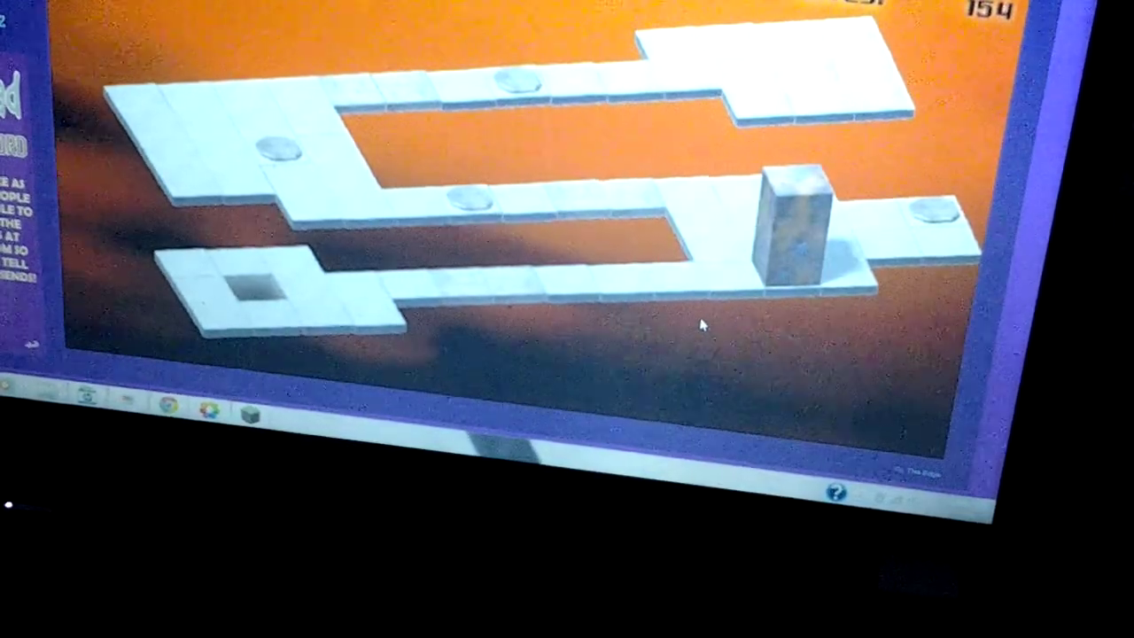
key("Left")
key("Left")
key("Left")
key("Left")
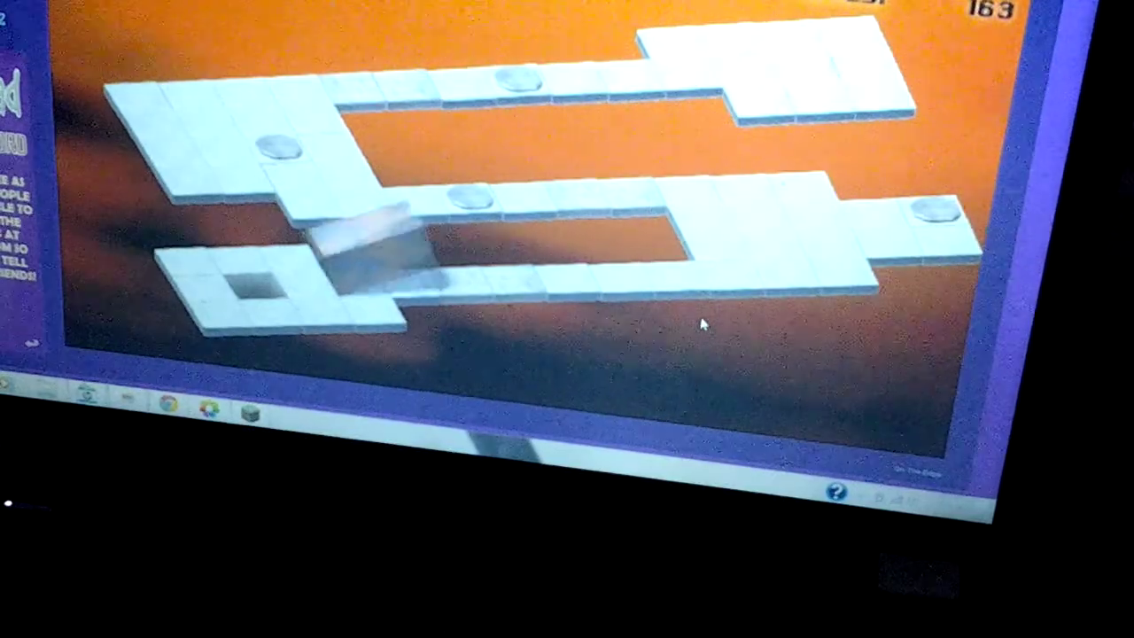
key("Right")
key("Right")
key("Right")
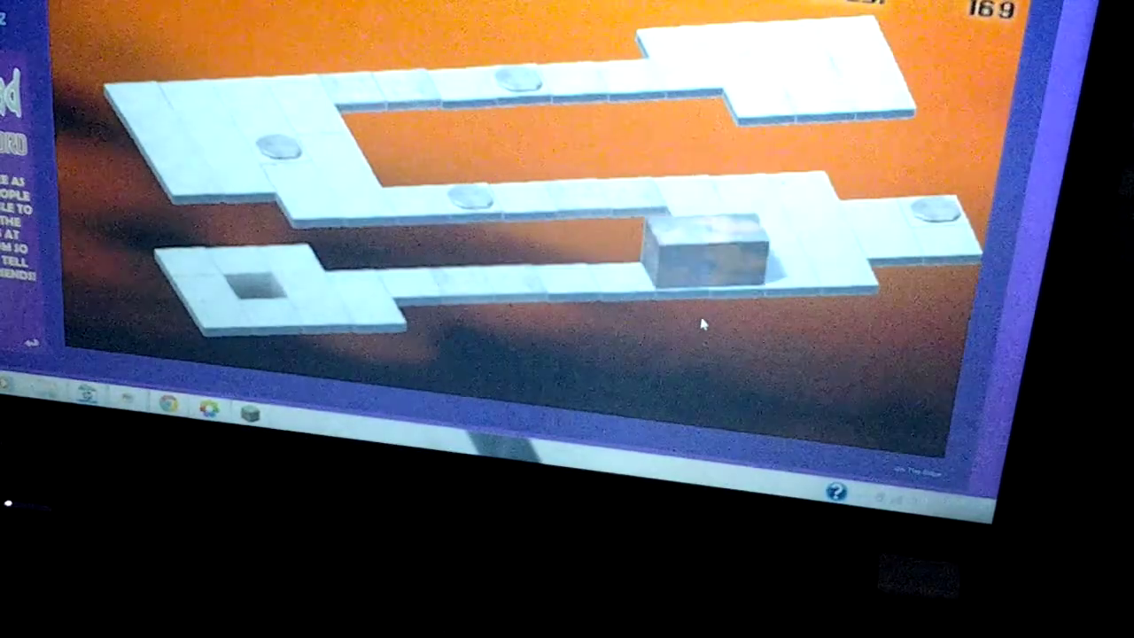
key("Up")
key("Right")
Steer the block around the junction tiles and roll it forward off the edge
key("Left")
key("Left")
key("Left")
key("Left")
key("Left")
key("Left")
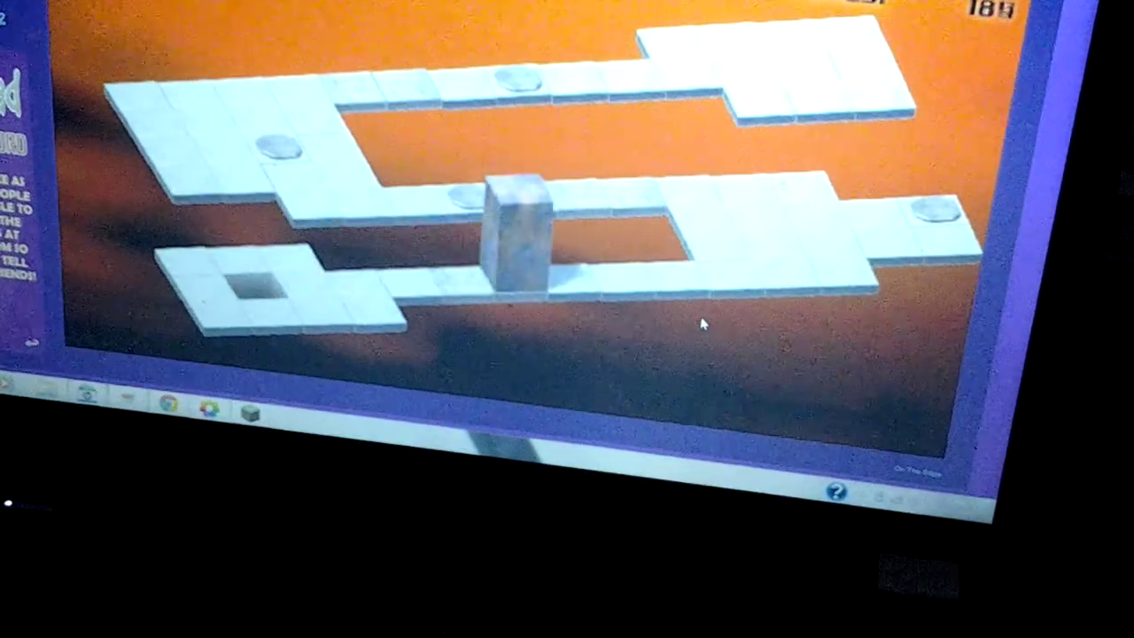
key("Right")
key("Right")
key("Right")
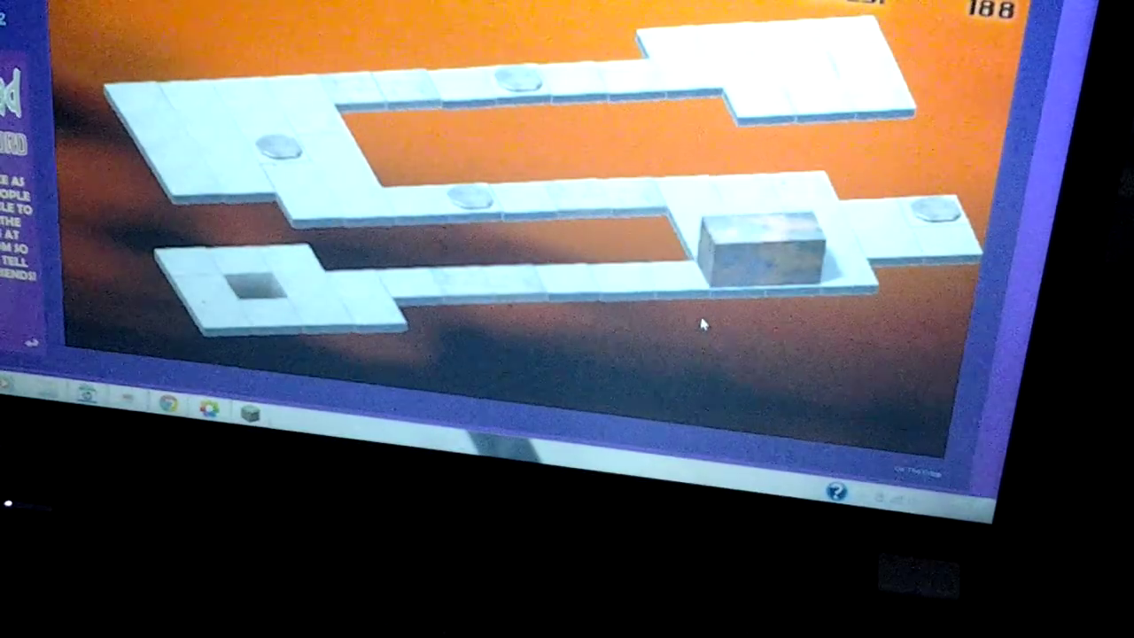
key("Up")
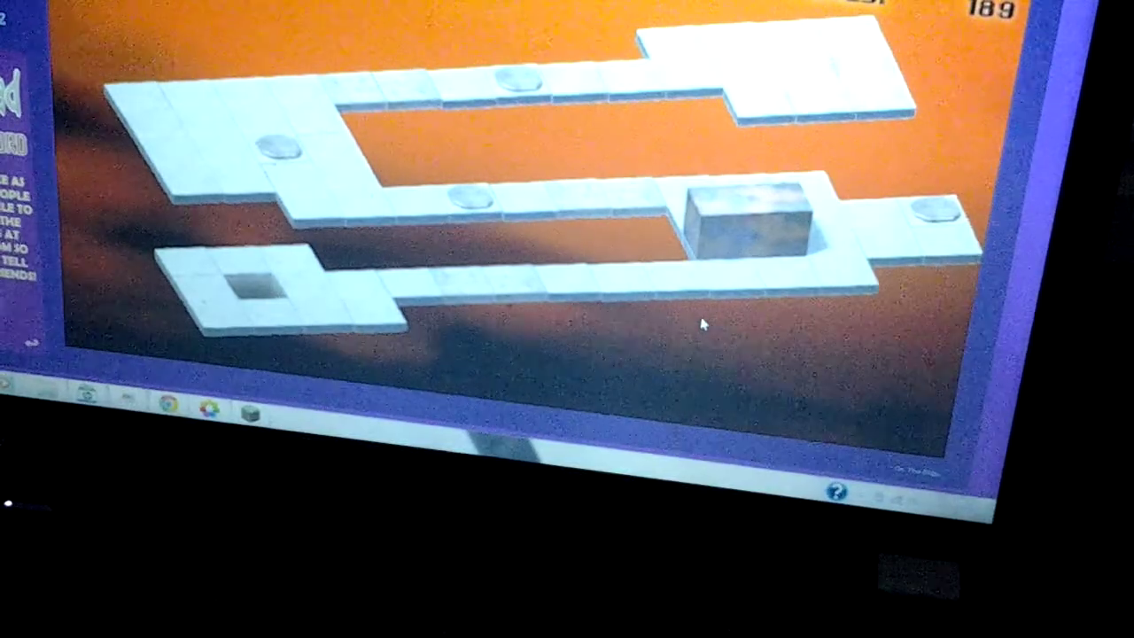
key("Right")
key("Down")
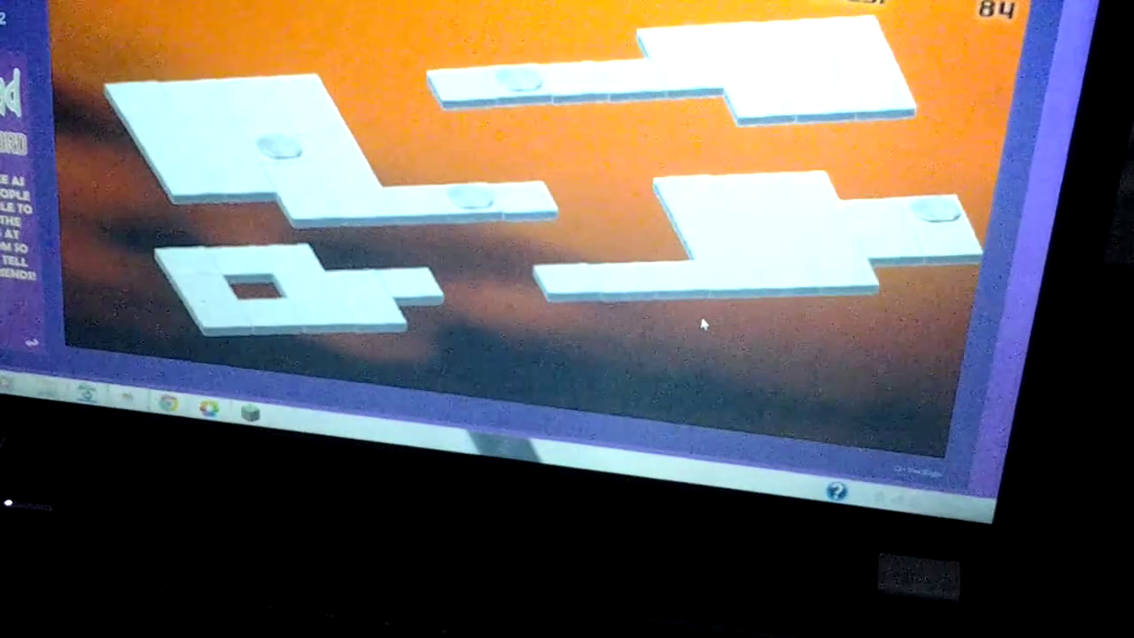
Roll the new block left along the top path onto the left platform
key("Left")
key("Left")
key("Left")
key("Left")
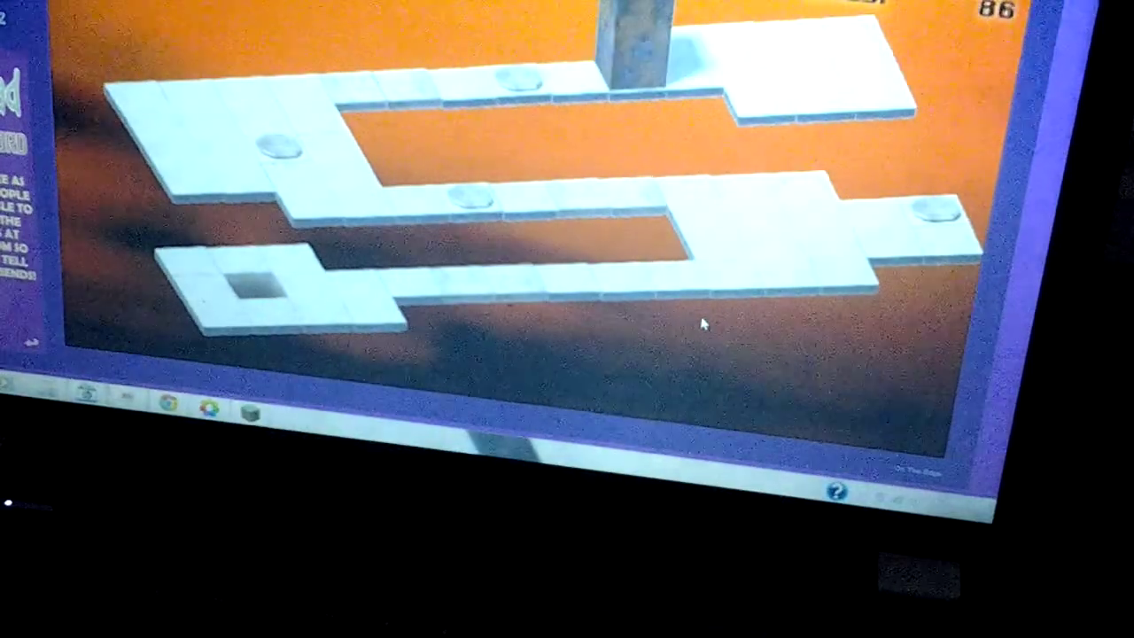
key("Left")
key("Left")
key("Left")
key("Left")
key("Left")
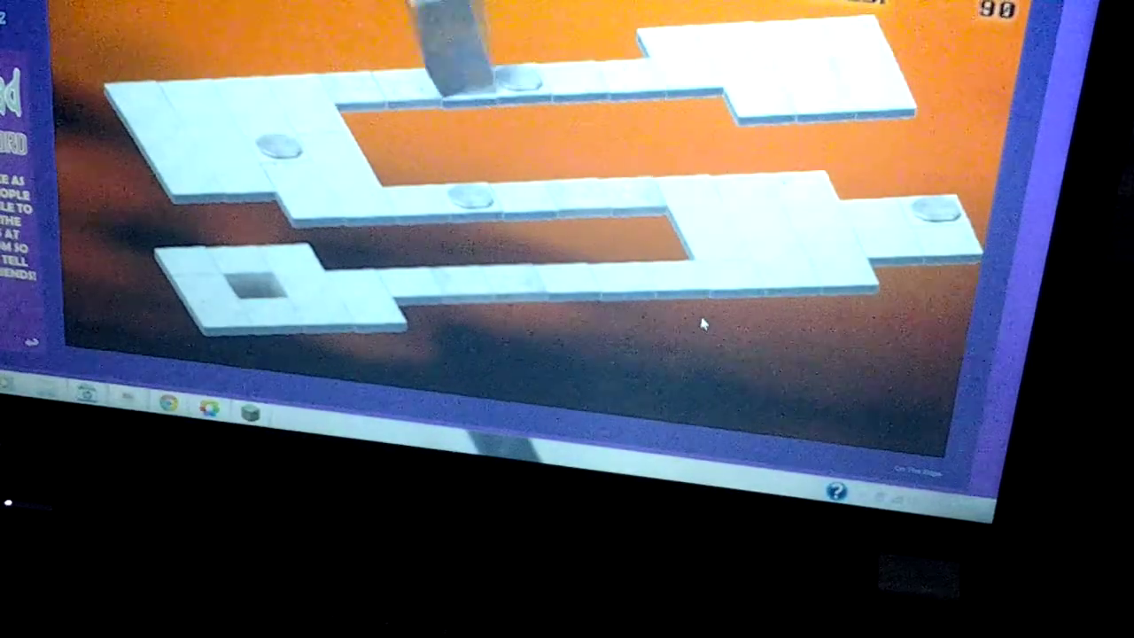
key("Left")
key("Left")
key("Left")
Stand the block upright, move it to the left platform's end, and lay it down
key("Down")
key("Down")
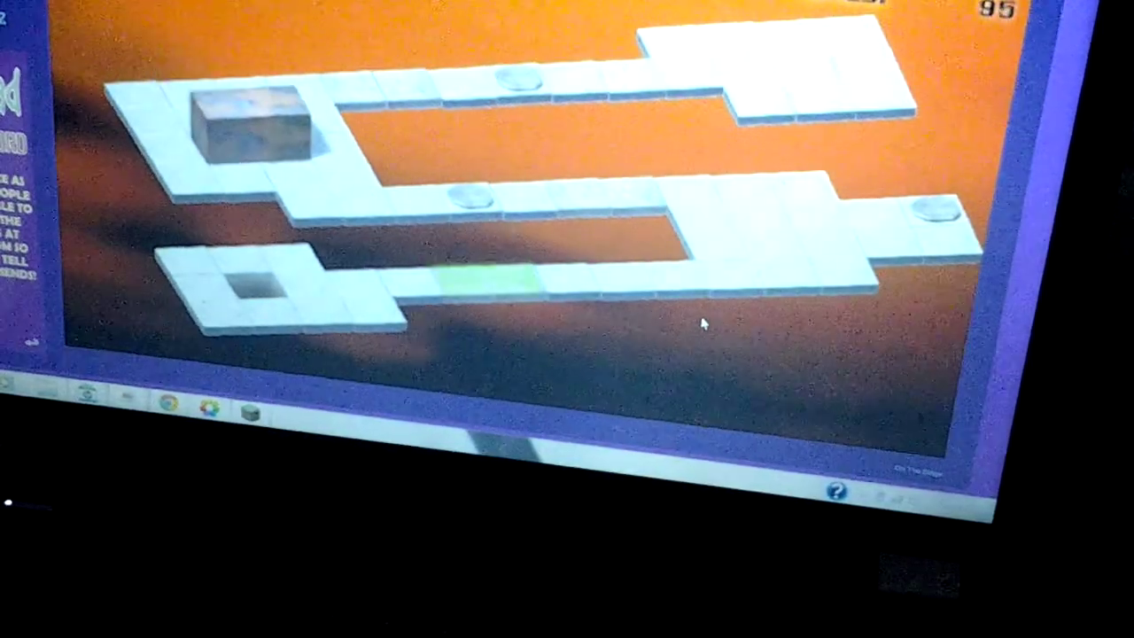
key("Right")
key("Left")
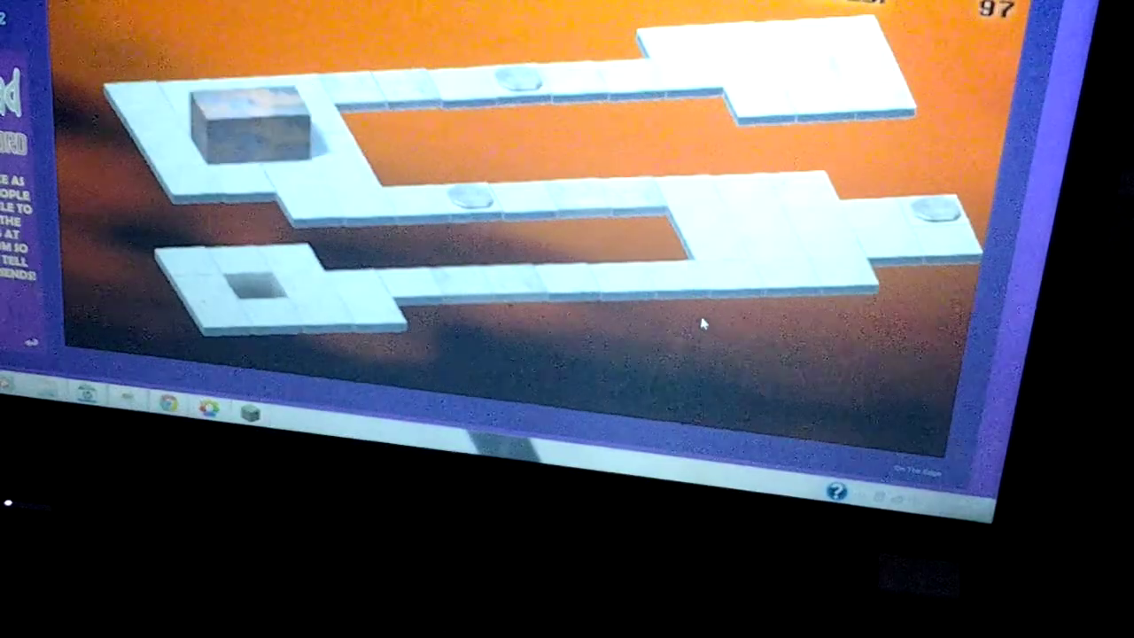
key("Left")
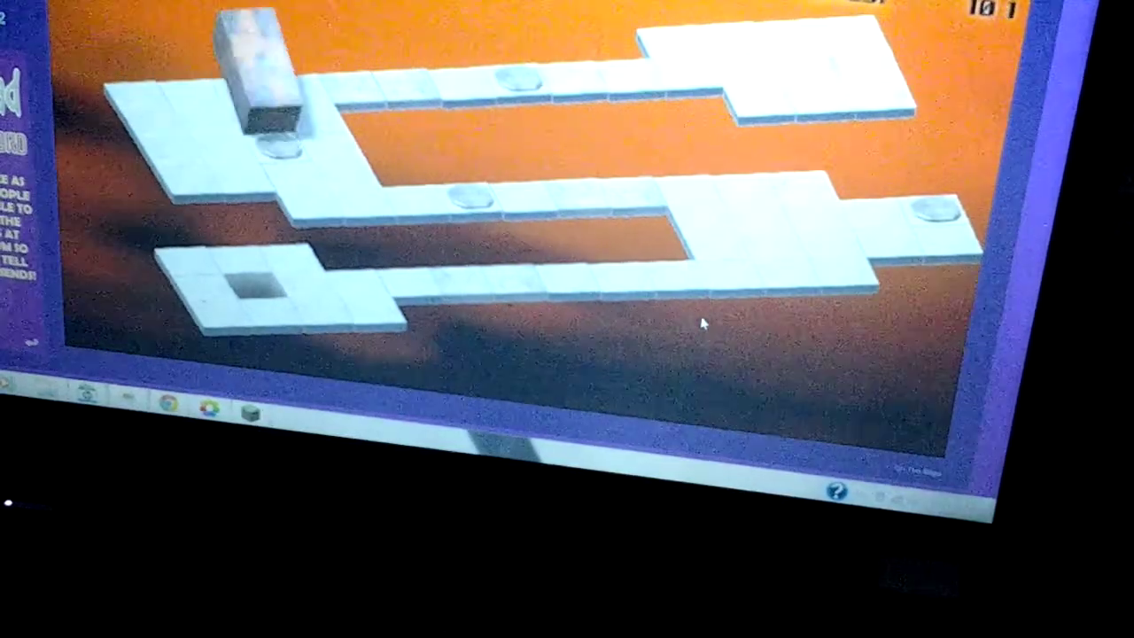
key("Down")
Roll the block onto and around the upper-left platform
key("Up")
key("Left")
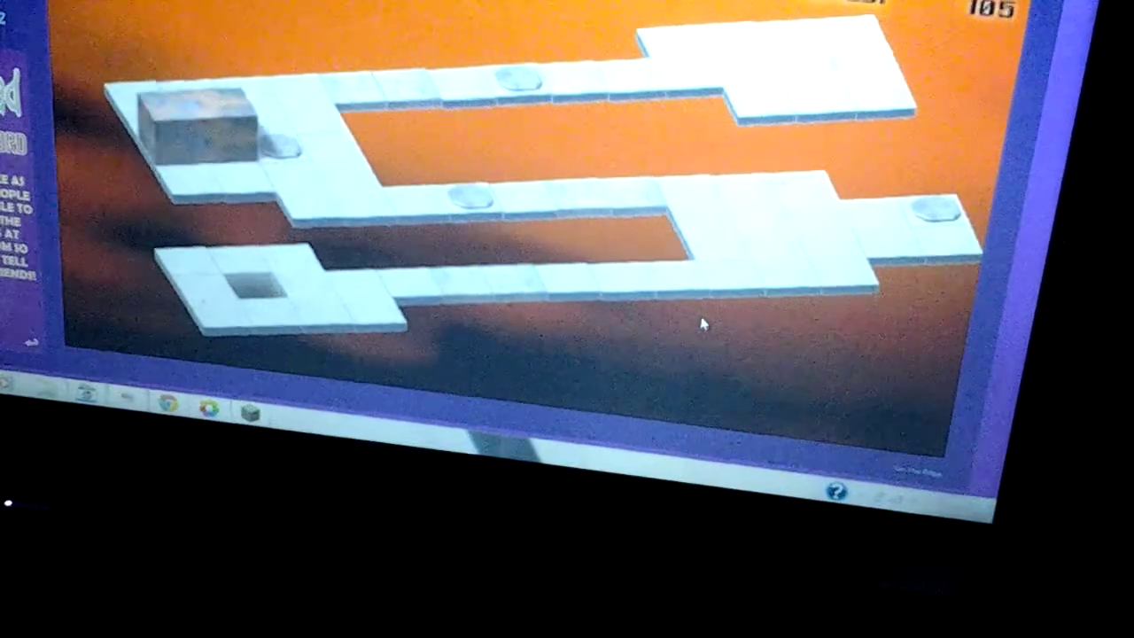
key("Down")
key("Up")
key("Up")
Roll the block right along the middle path
key("Down")
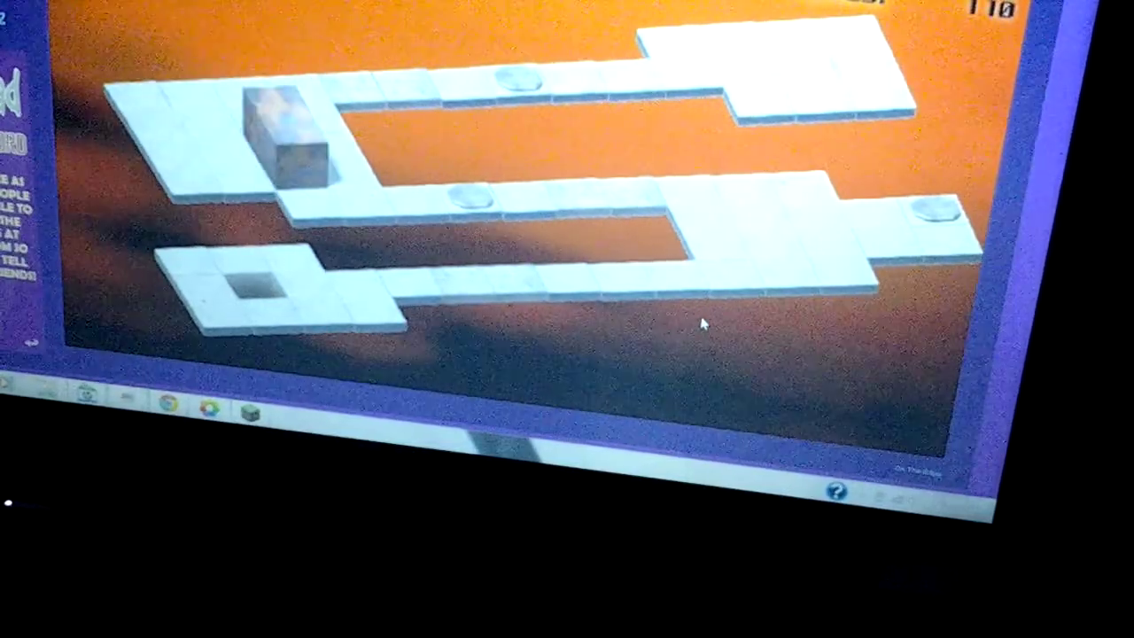
key("Right")
key("Right")
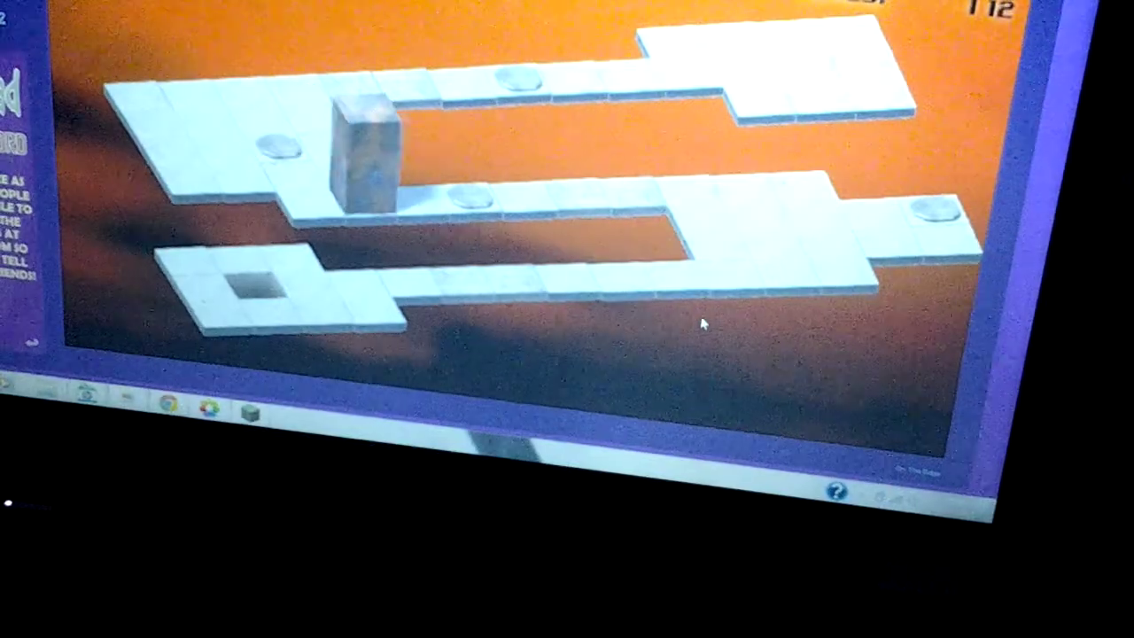
key("Right")
key("Right")
key("Right")
Rock the block left and back, then onto the right platform
key("Left")
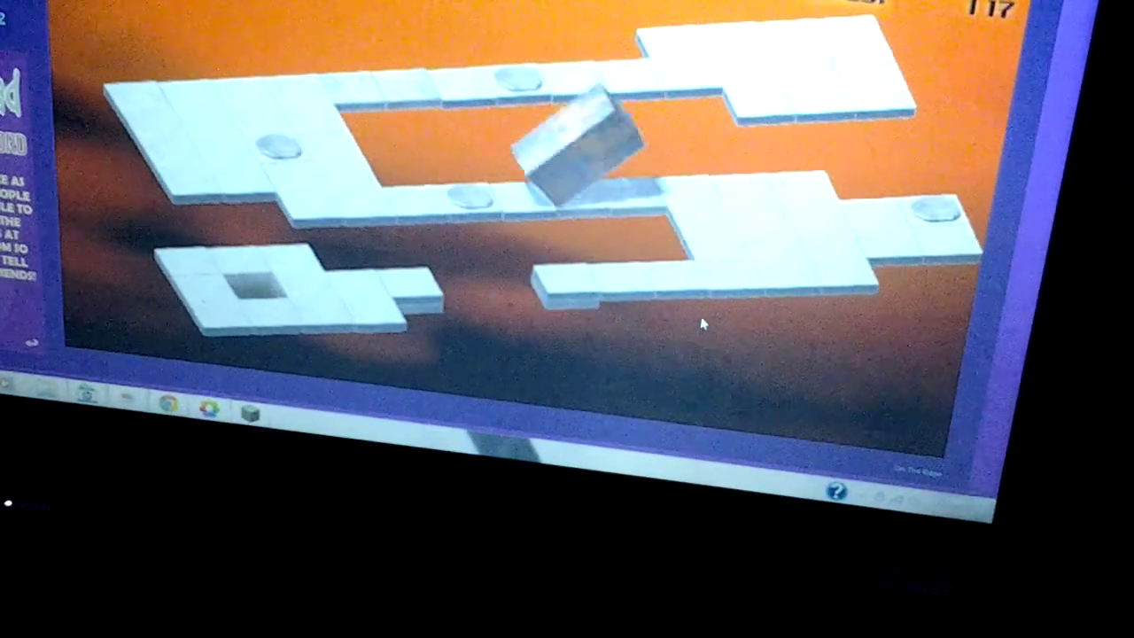
key("Left")
key("Left")
key("Right")
key("Right")
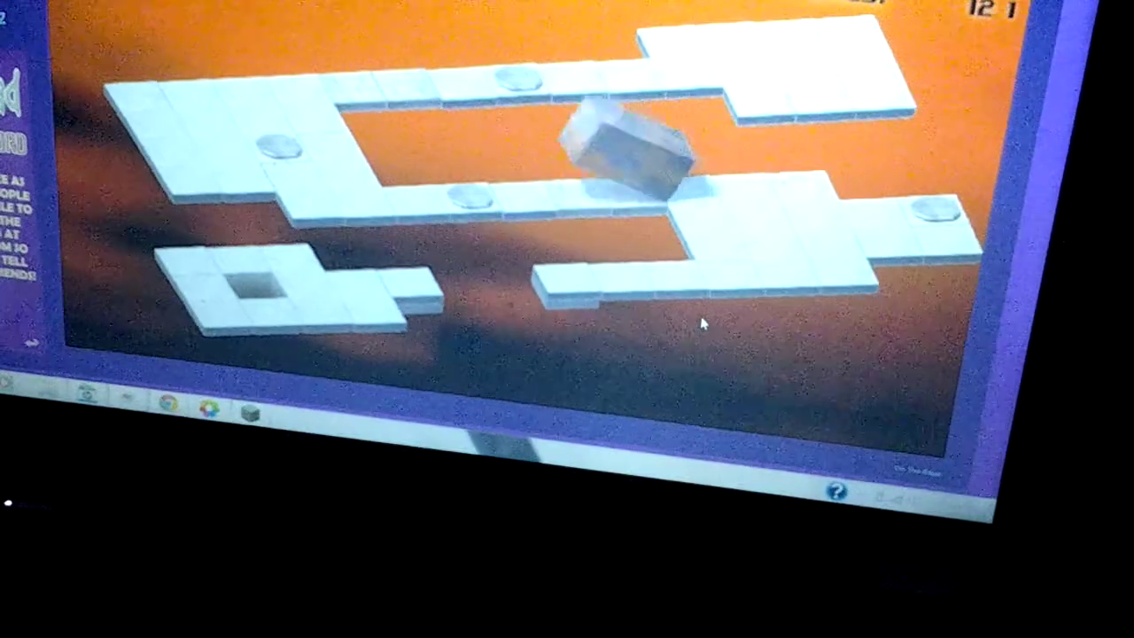
key("Right")
key("Right")
key("Down")
key("Right")
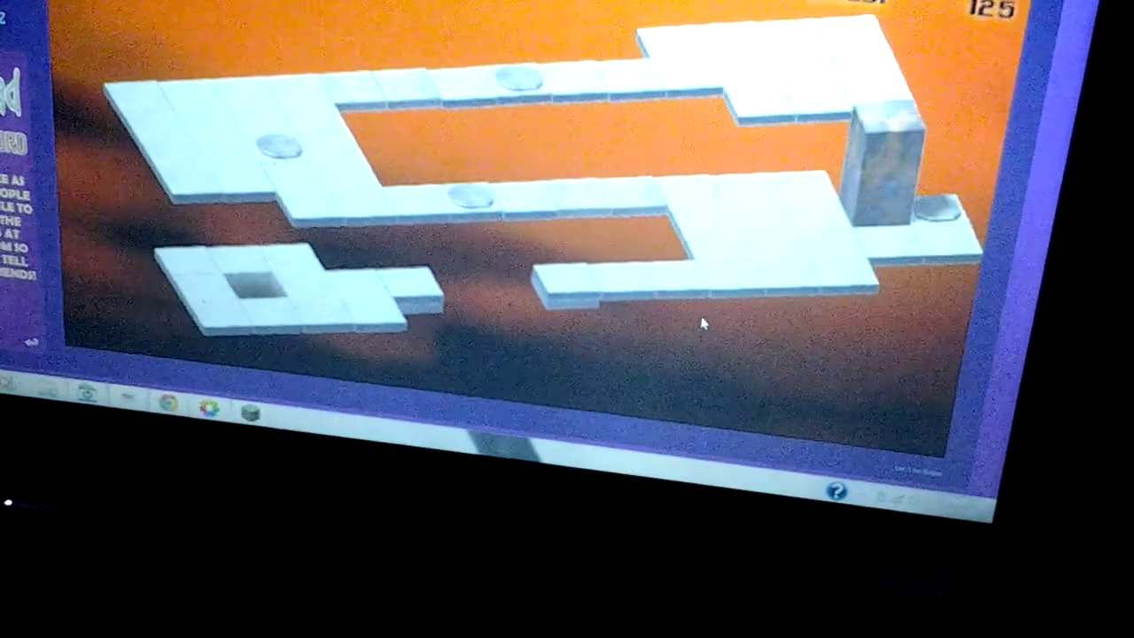
Stand the block upright on the right platform, then tip it toward the upper platform
key("Left")
key("Down")
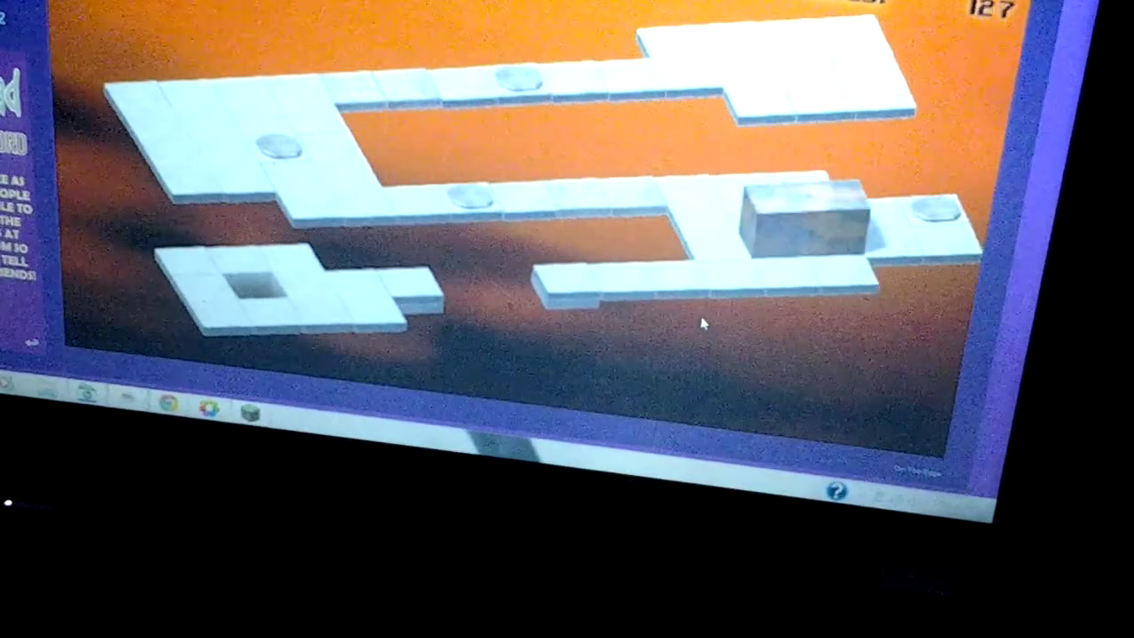
key("Left")
key("Up")
key("Right")
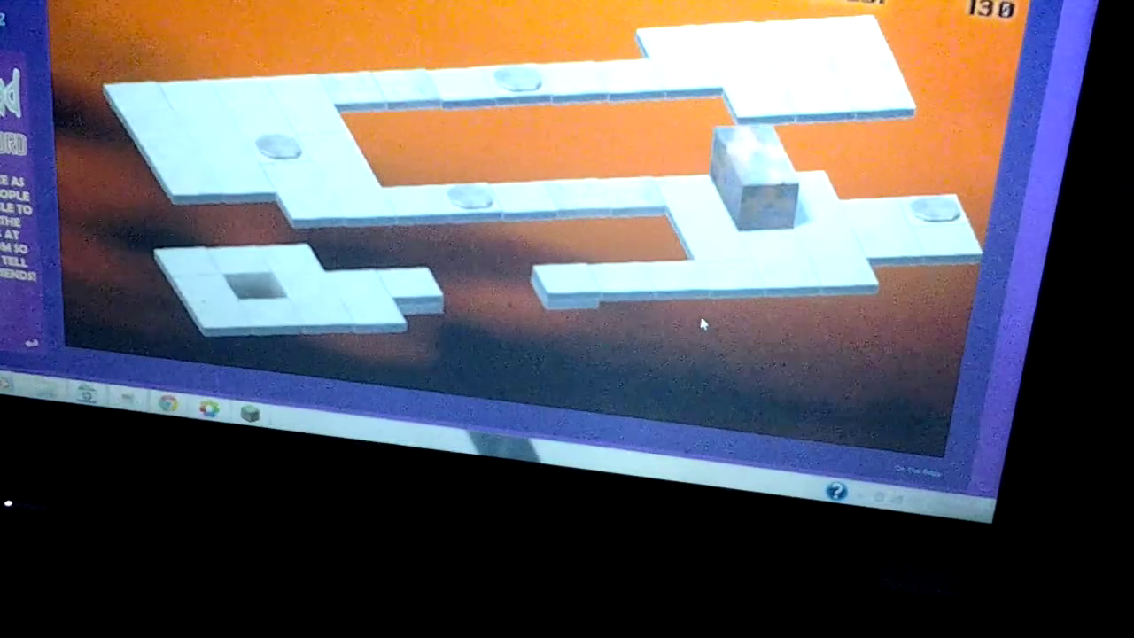
key("Down")
key("Up")
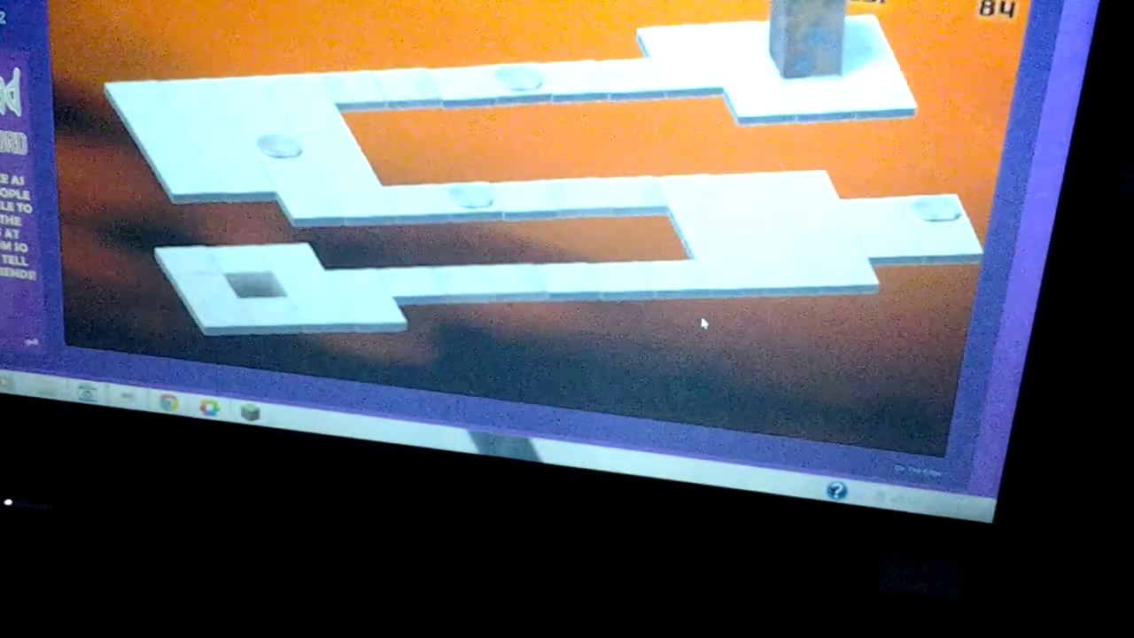
Roll the restarted block one move left along the top path
key("Left")
key("Left")
key("Left")
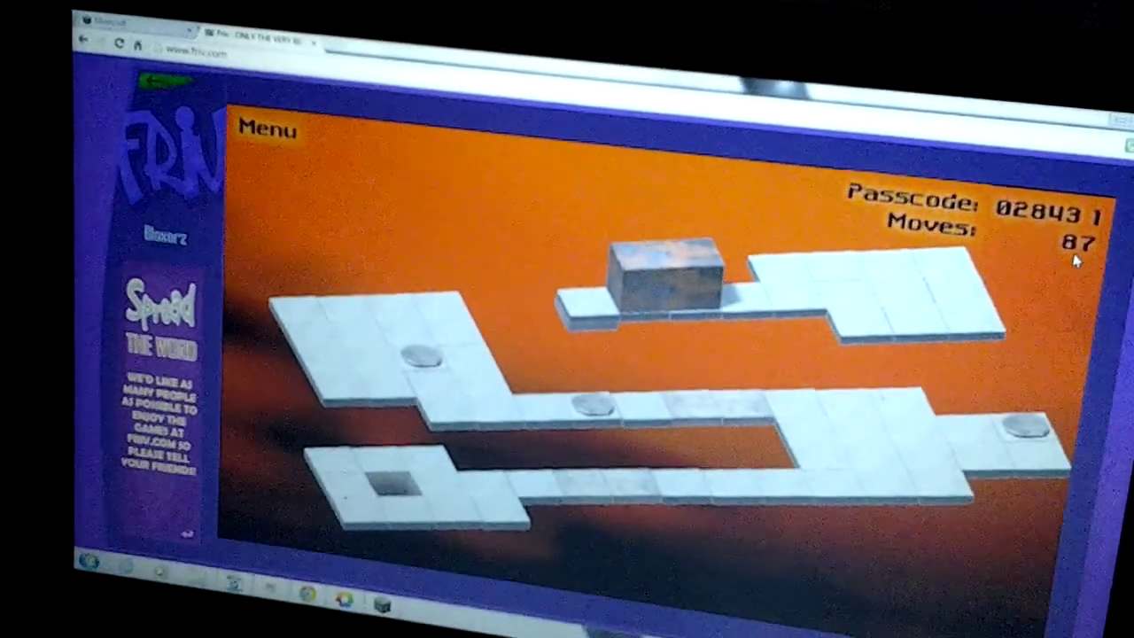
Roll the block upright left, flat twice right, then flat back left on the top path
key("Left")
key("Right")
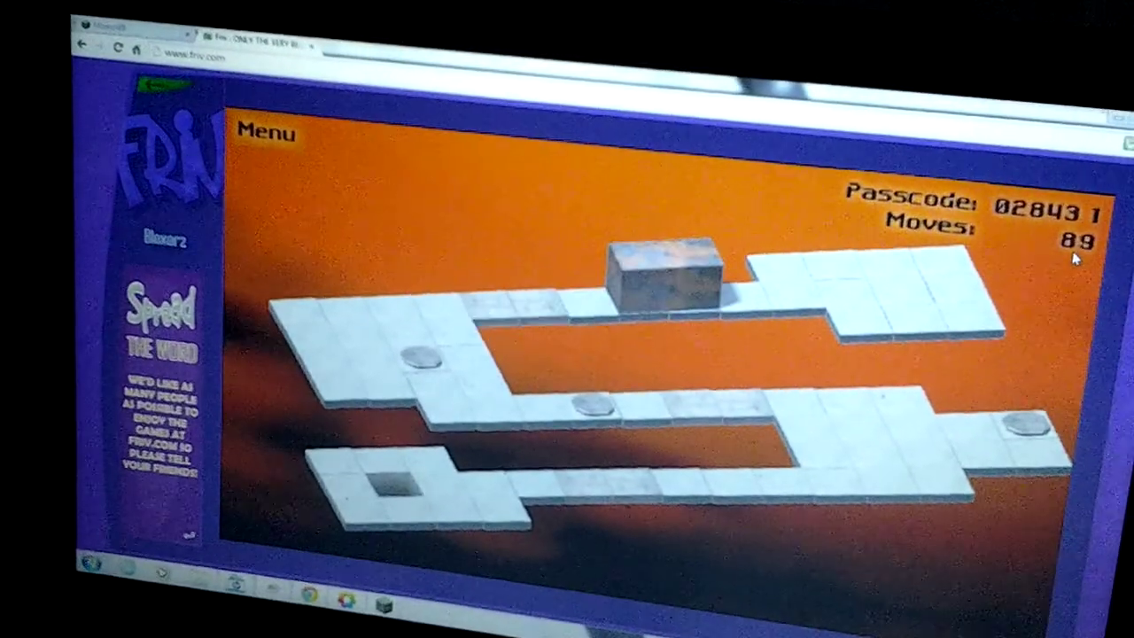
key("Right")
key("Left")
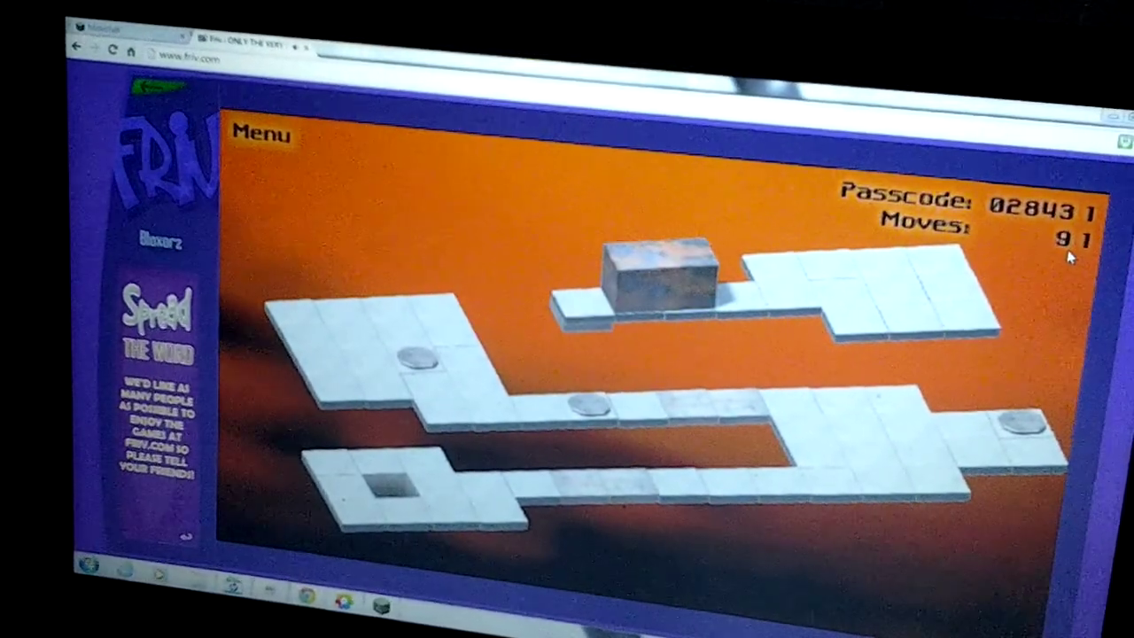